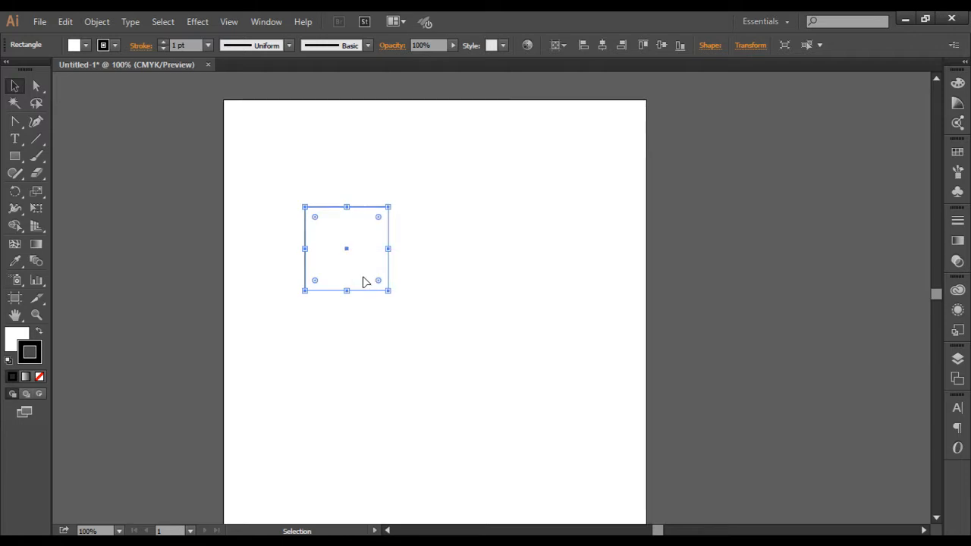
- Try to enlarge the square from its lower-right corner and undo the change
click(394, 326)
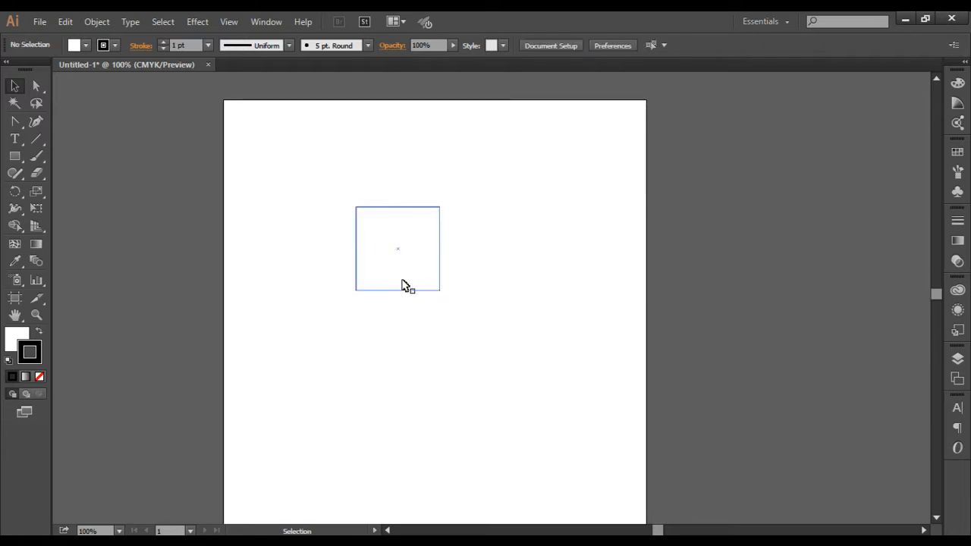
click(408, 289)
drag(446, 297, 517, 401)
key(ctrl+z)
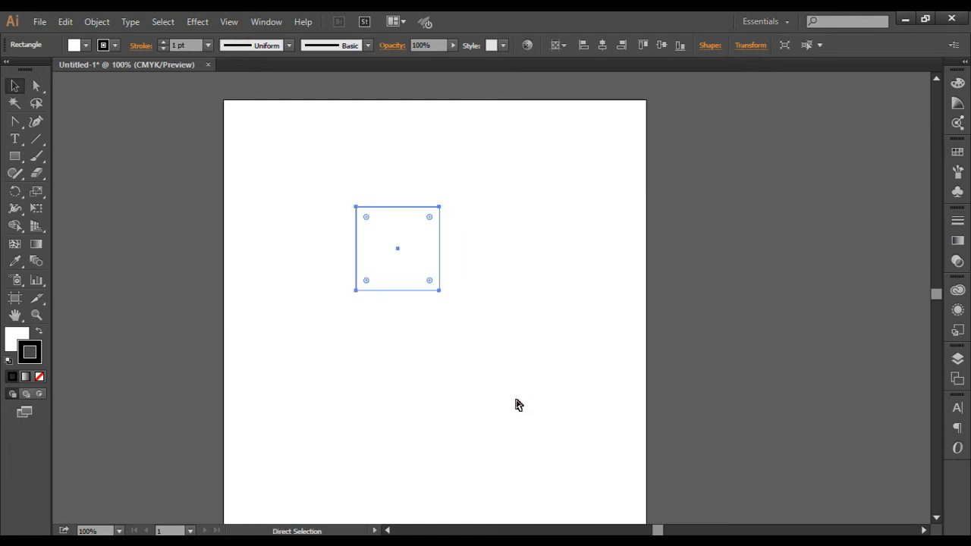
- Try to duplicate the square directly to the right of the original, undo the copy and clear the selection
drag(420, 272, 500, 274)
click(489, 329)
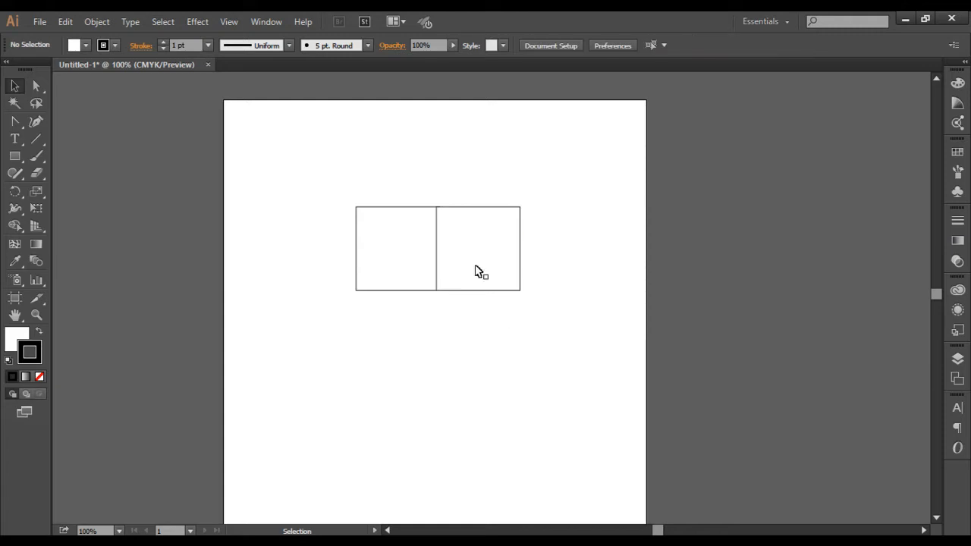
key(ctrl+z)
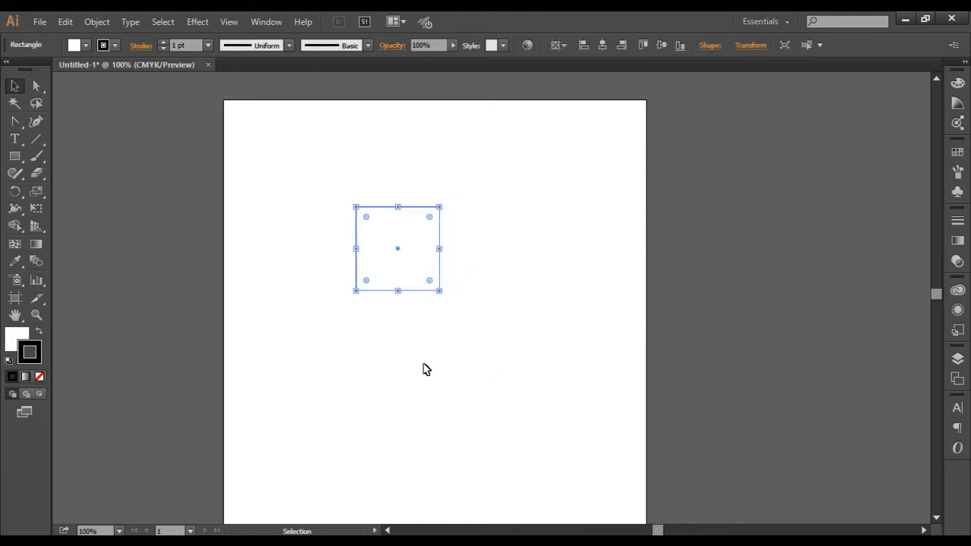
click(268, 180)
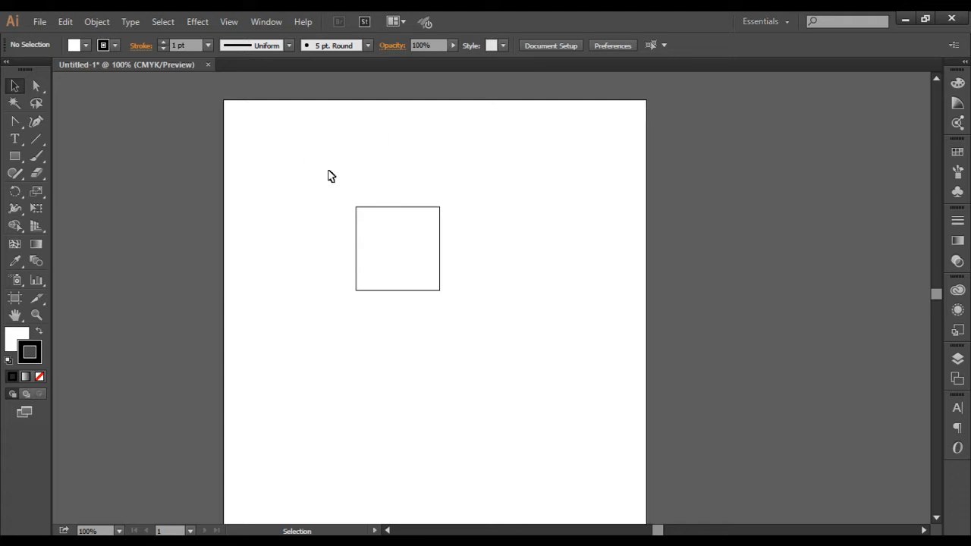
- Move the square slightly to the right along the same horizontal level and deselect it
click(426, 252)
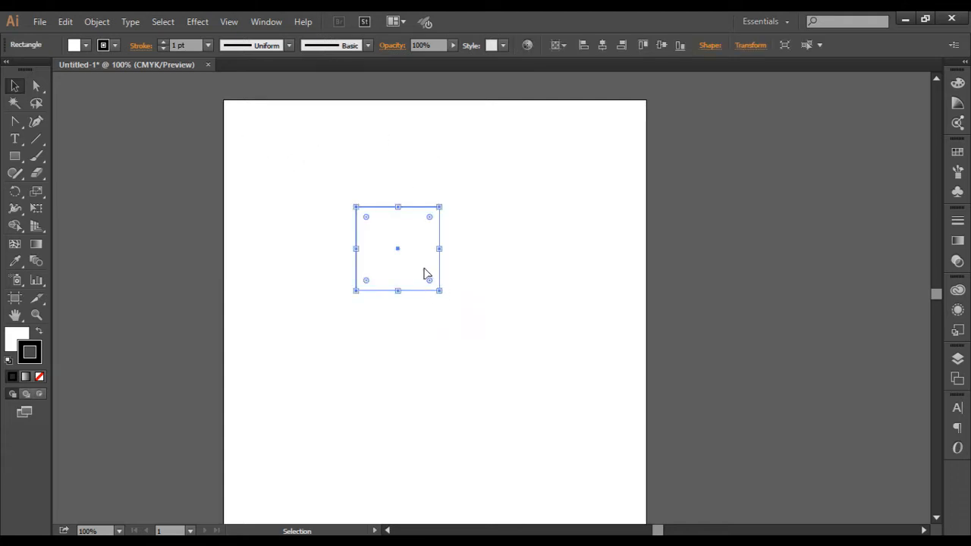
drag(425, 273, 433, 241)
click(289, 239)
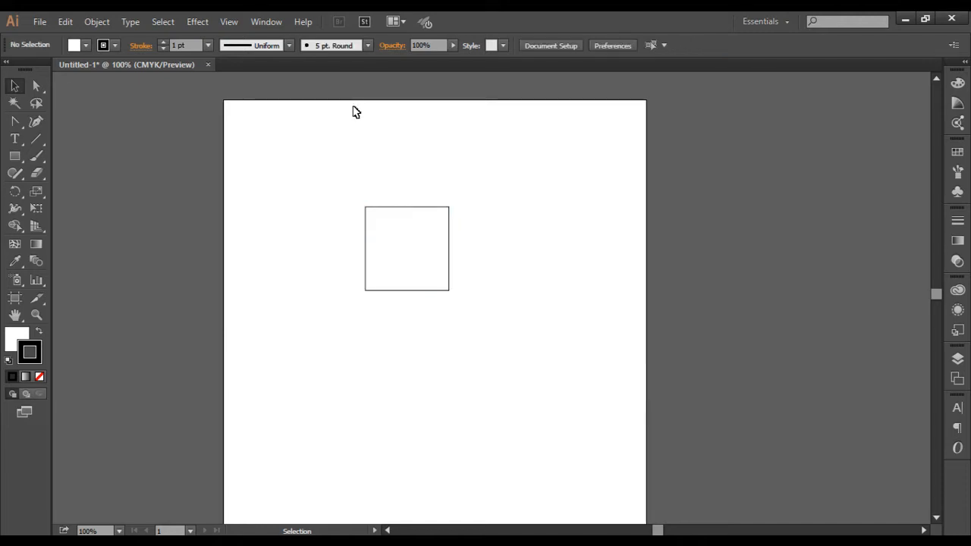
click(229, 22)
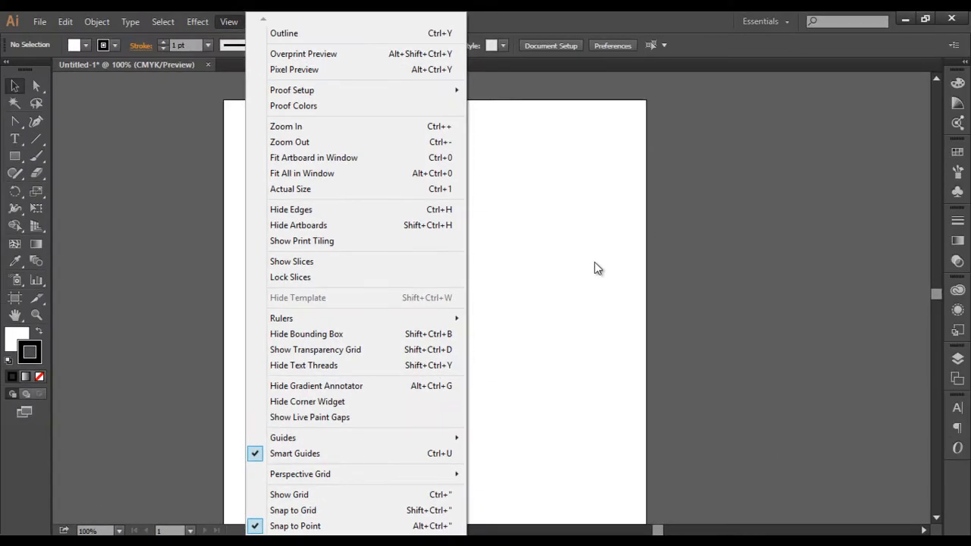
click(597, 268)
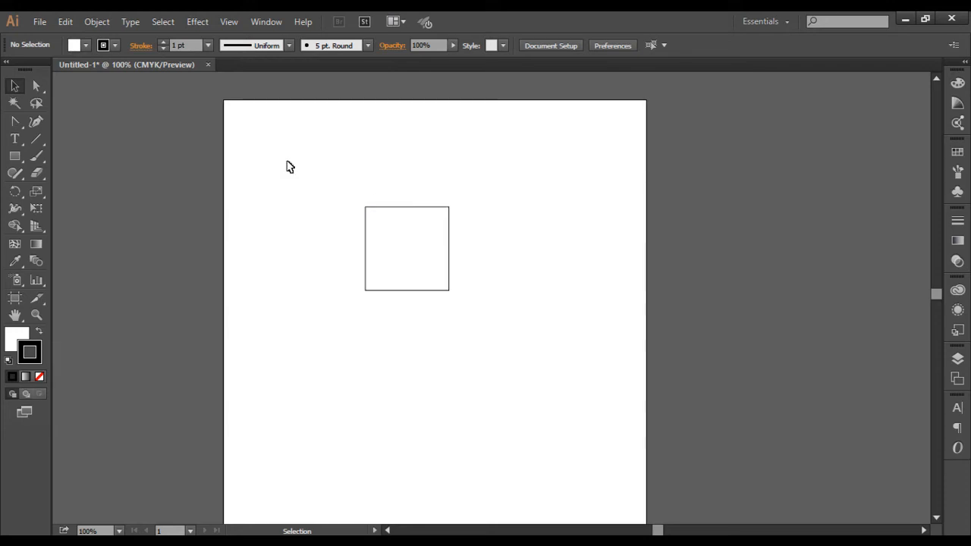
- Delete the square from the artboard
drag(319, 183, 551, 352)
key(Delete)
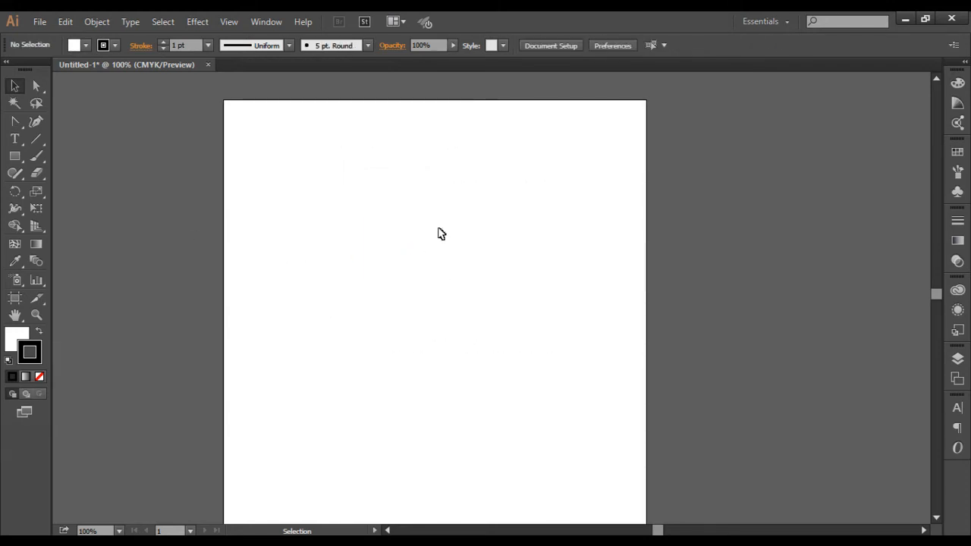
- Draw a horizontal line about 76 mm long in the artboard's upper half and give it the default fill and stroke
click(36, 88)
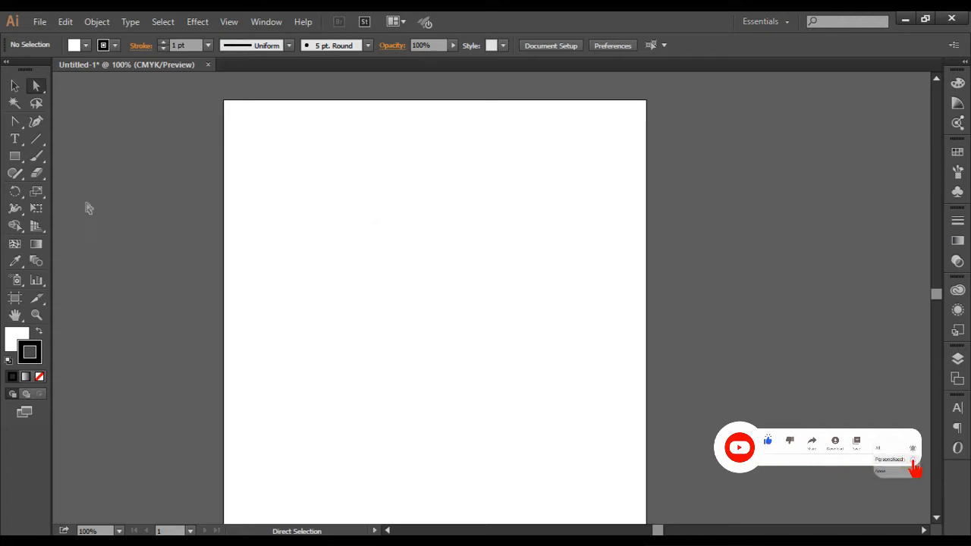
click(39, 140)
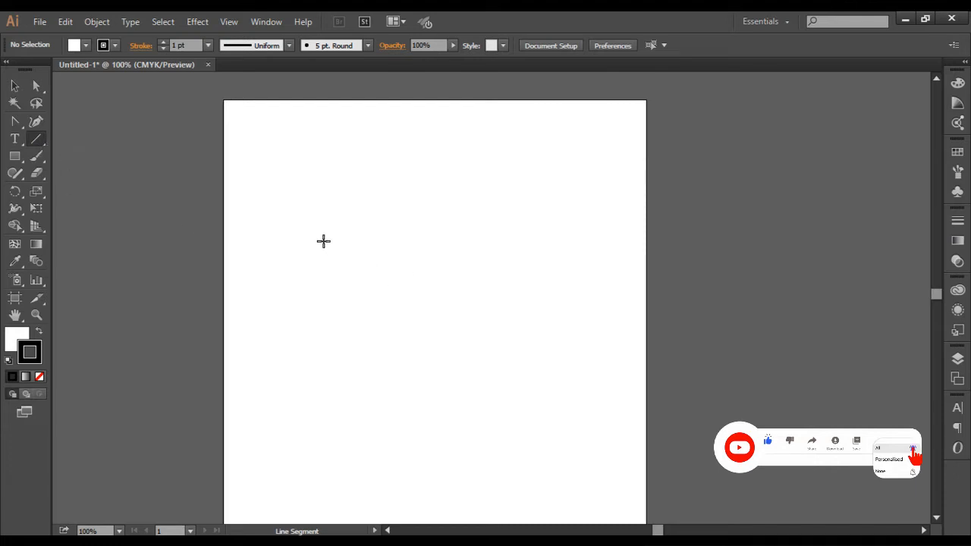
drag(327, 245, 481, 268)
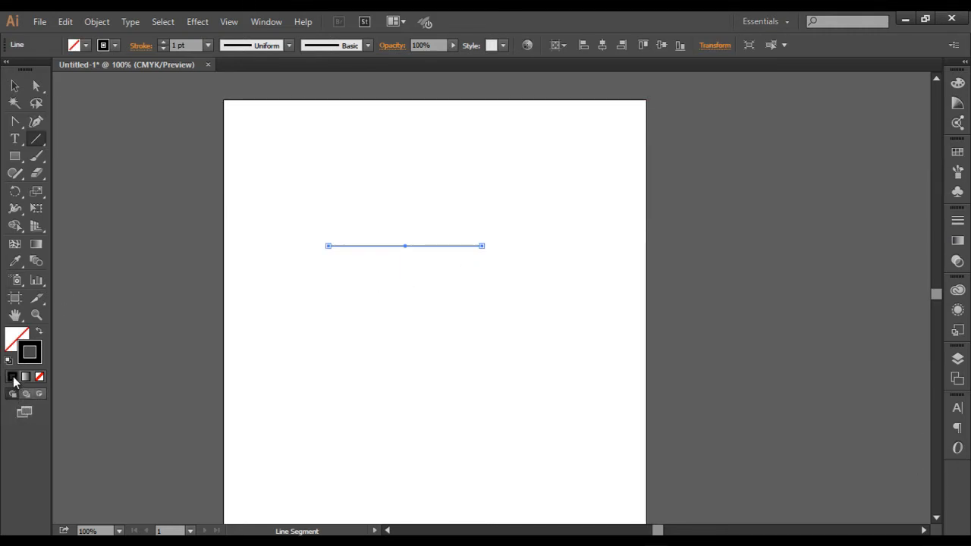
click(9, 364)
click(14, 86)
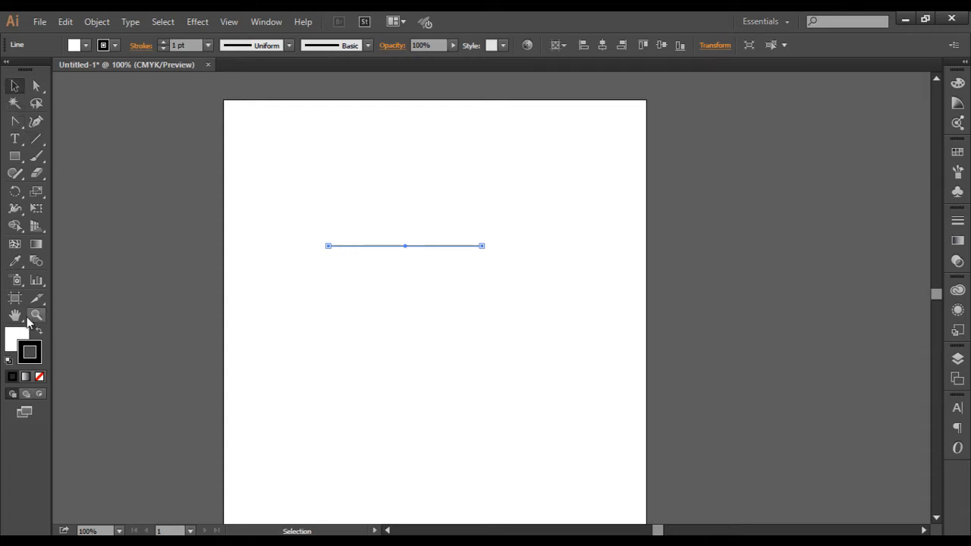
- Select the whole line with Direct Selection and remove its stroke
click(36, 315)
drag(288, 220, 505, 277)
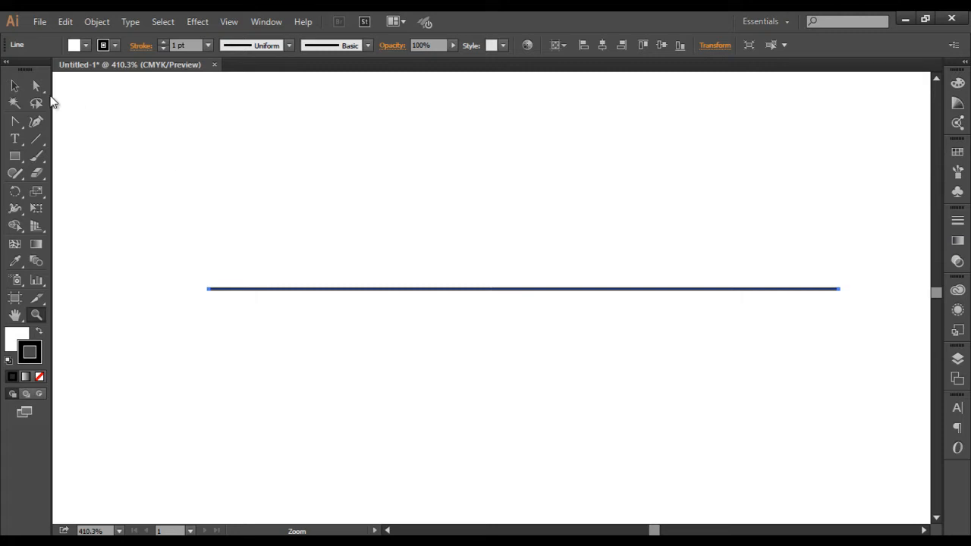
click(35, 86)
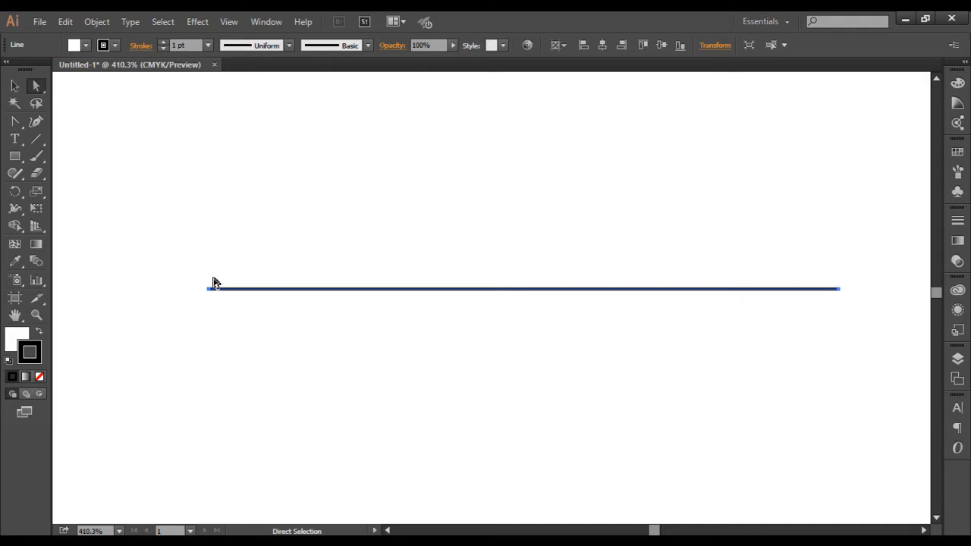
click(232, 377)
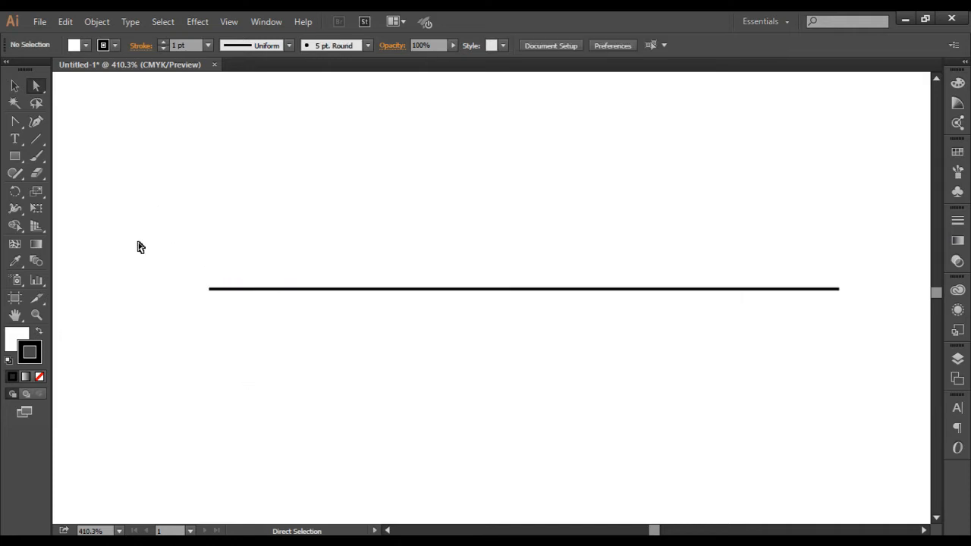
drag(905, 250, 164, 339)
click(40, 376)
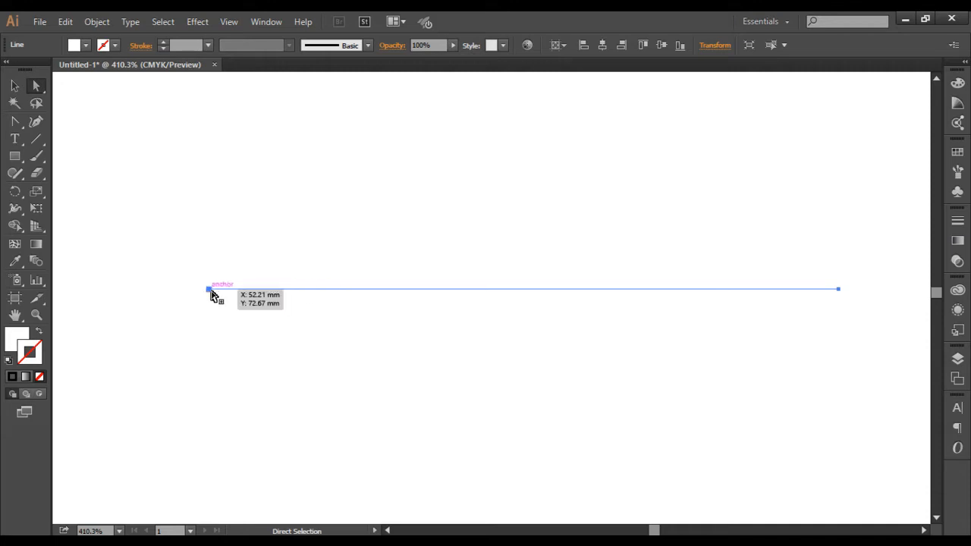
- Reselect the invisible line, apply a solid black stroke to it and deselect it
click(619, 380)
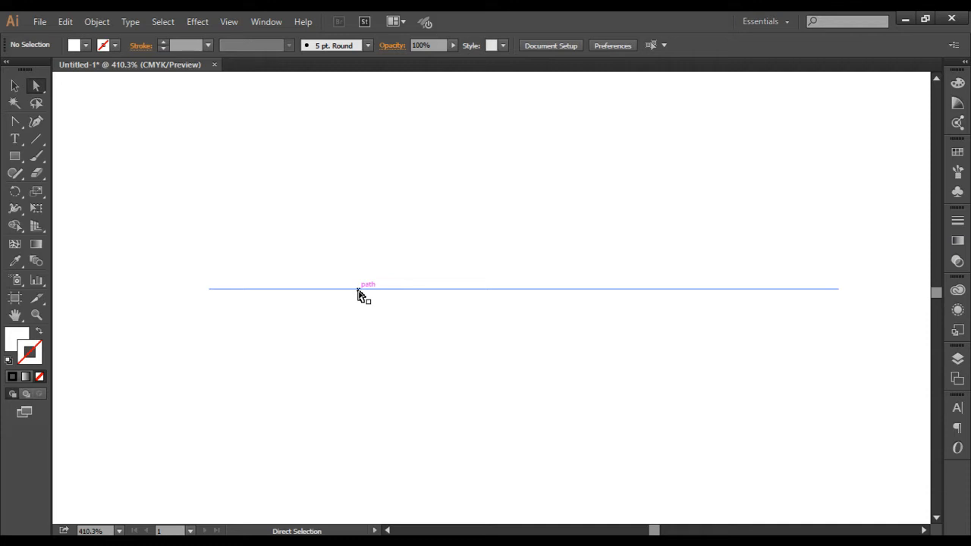
drag(151, 220, 892, 354)
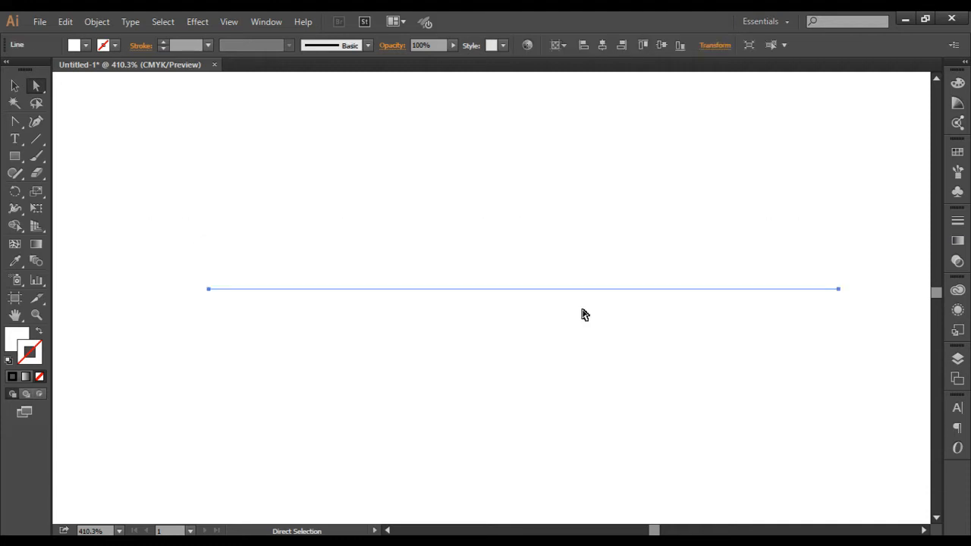
click(12, 377)
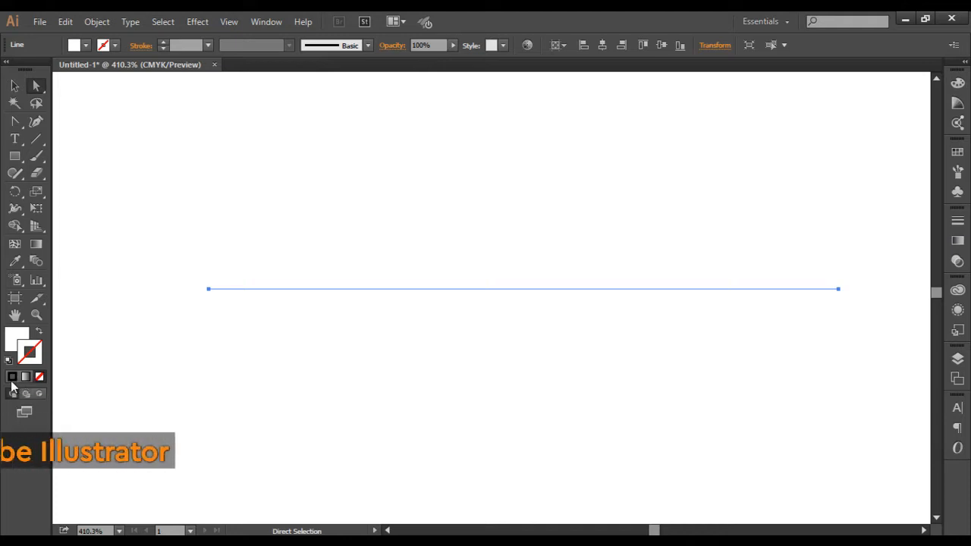
click(159, 405)
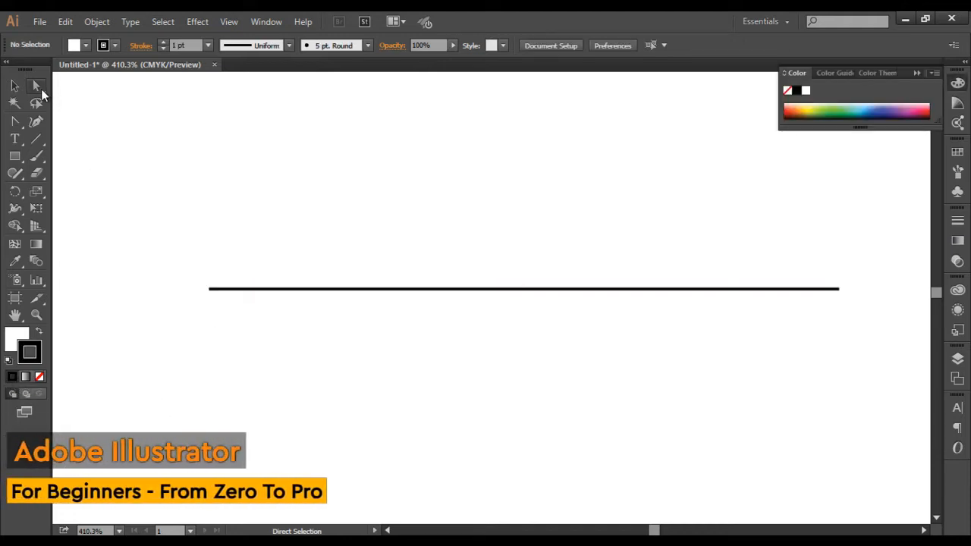
- Shorten the line with Direct Selection by moving its left anchor point about 9.4 mm horizontally to the right
click(41, 91)
click(293, 290)
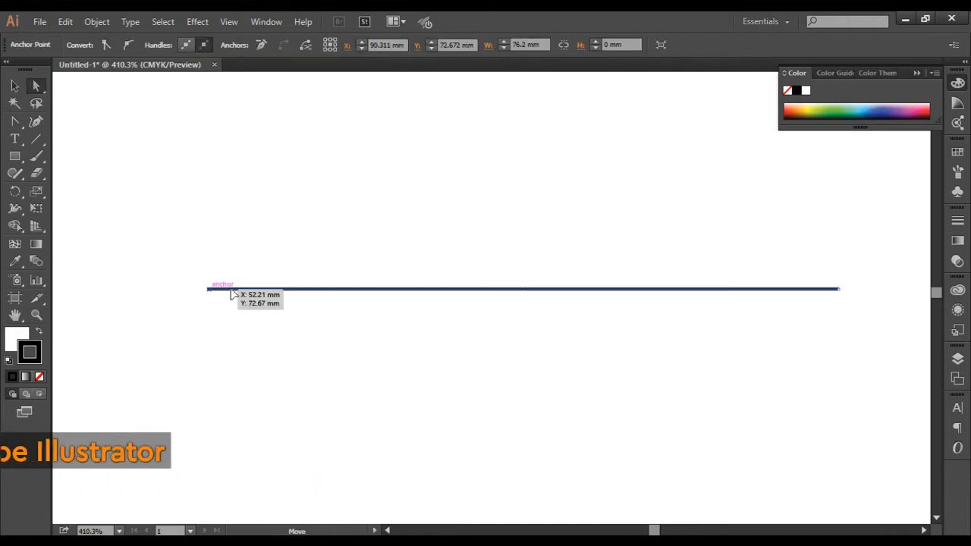
drag(210, 290, 289, 294)
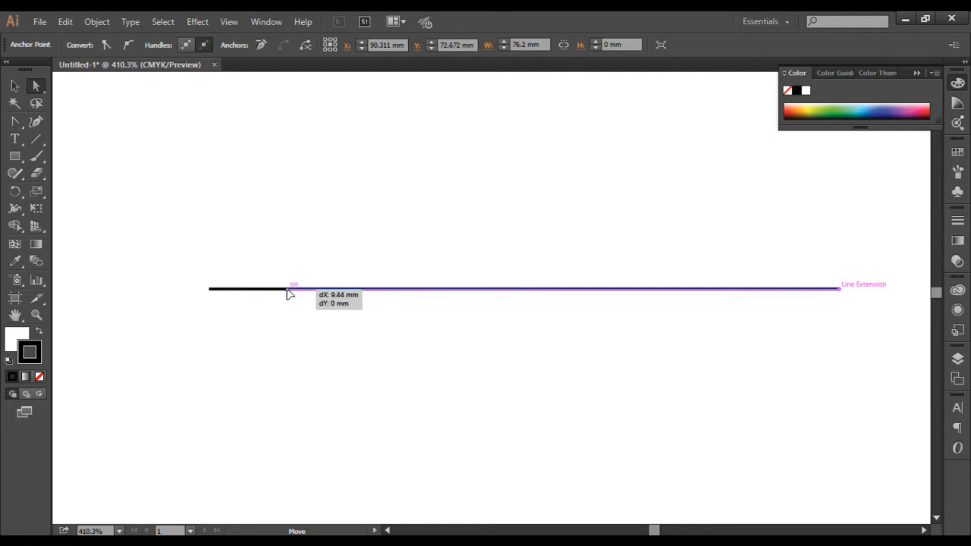
click(178, 370)
- Delete the shortened line
drag(228, 228, 894, 341)
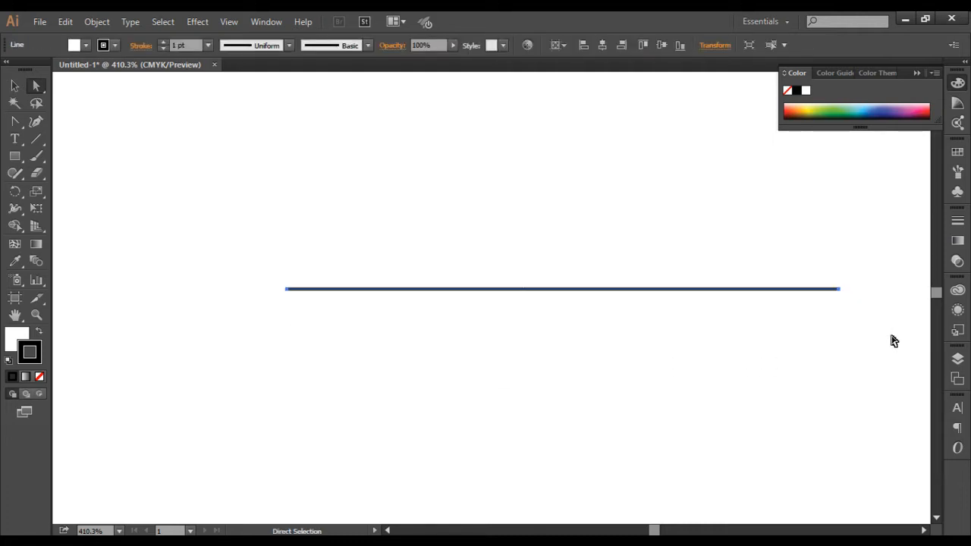
key(Delete)
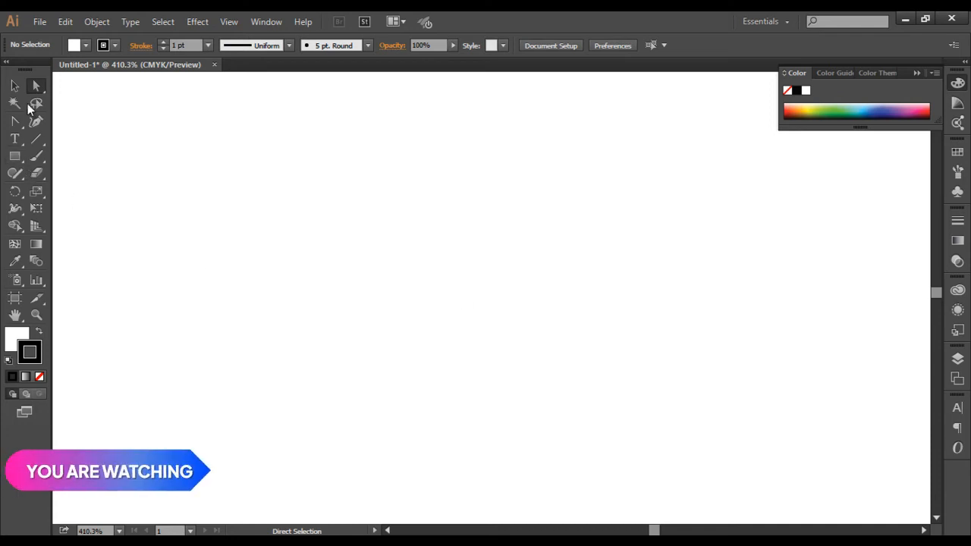
- Draw a small square with the Rectangle tool, then deselect it with Direct Selection
click(15, 156)
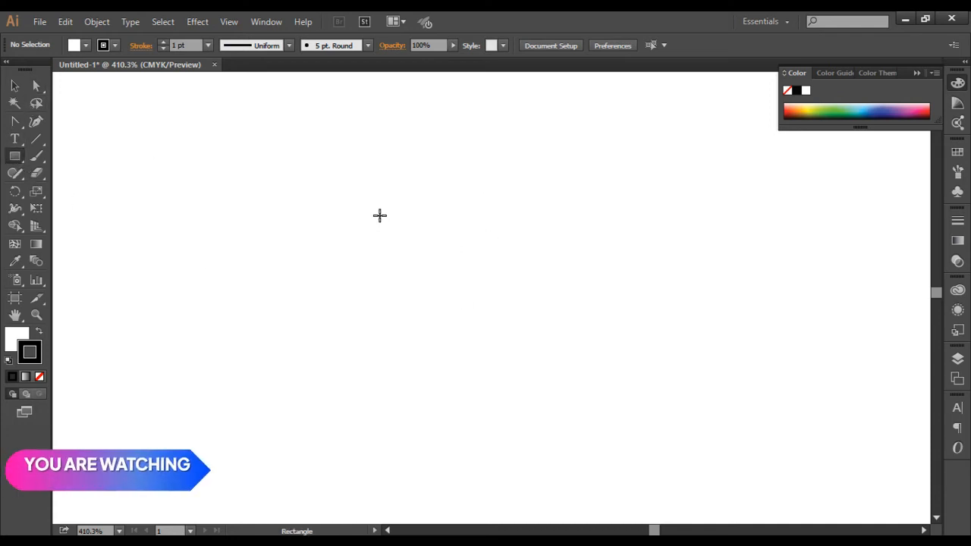
drag(380, 203, 429, 302)
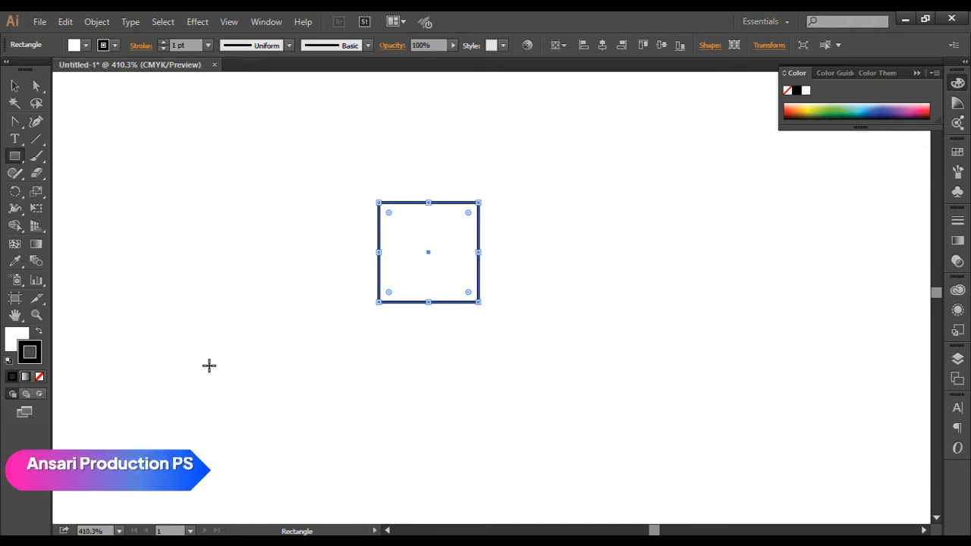
click(36, 87)
click(336, 316)
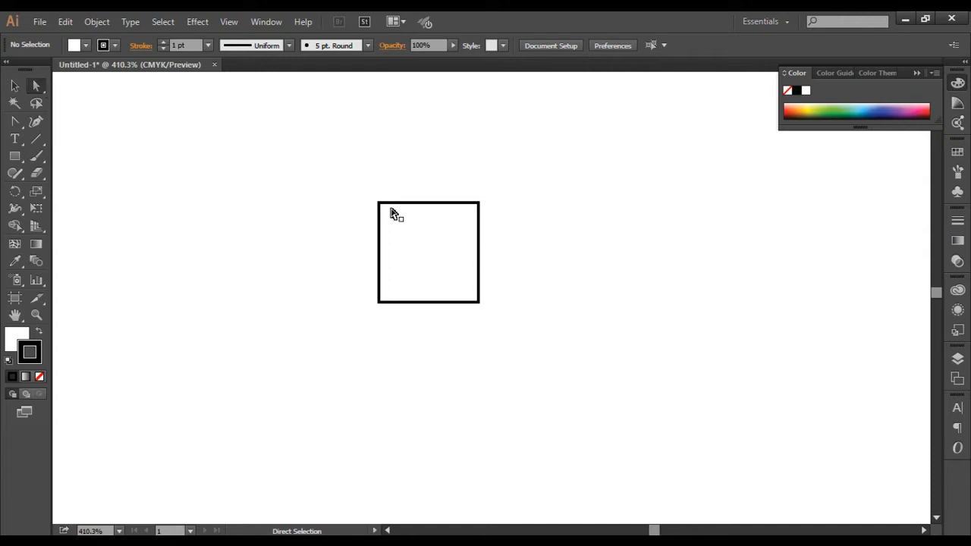
- Try duplicating the square to its right with Direct Selection, and delete the copy
drag(301, 170, 596, 384)
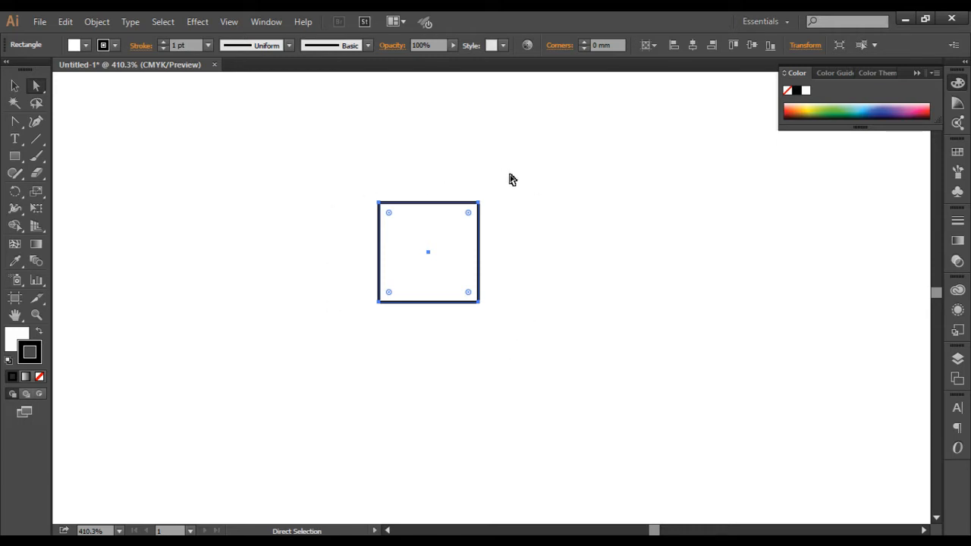
drag(426, 287, 607, 301)
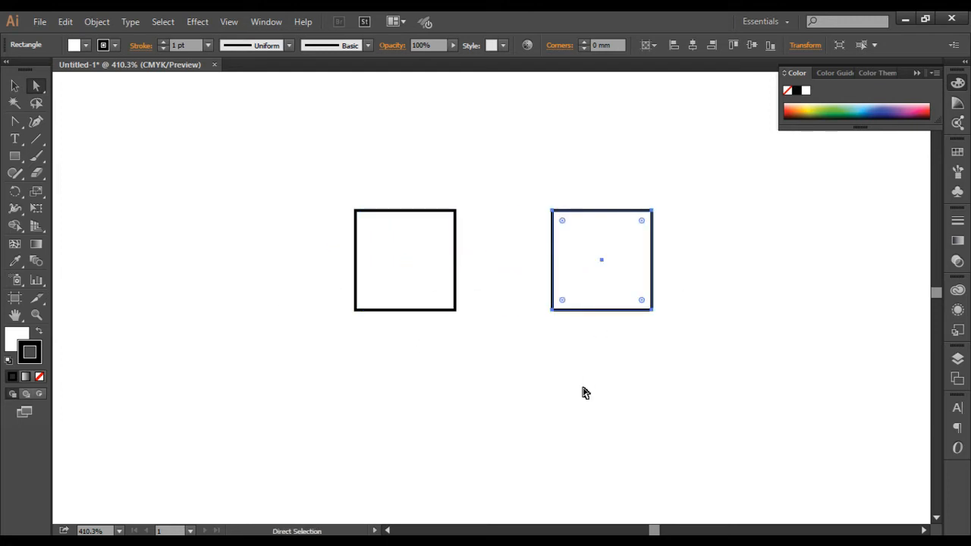
click(583, 393)
drag(680, 173, 512, 334)
key(Delete)
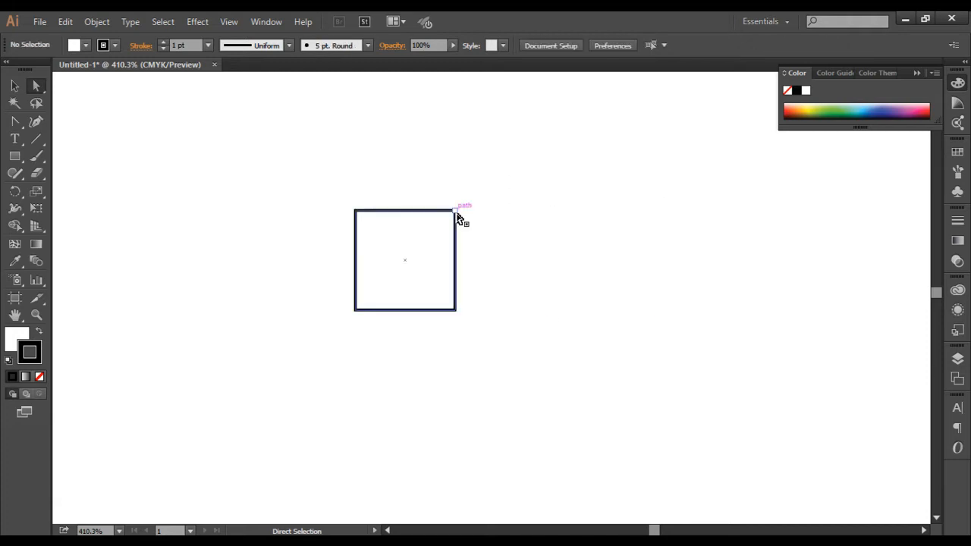
- Try reshaping the square with Direct Selection by moving each of its four corner anchor points outward
drag(456, 210, 480, 178)
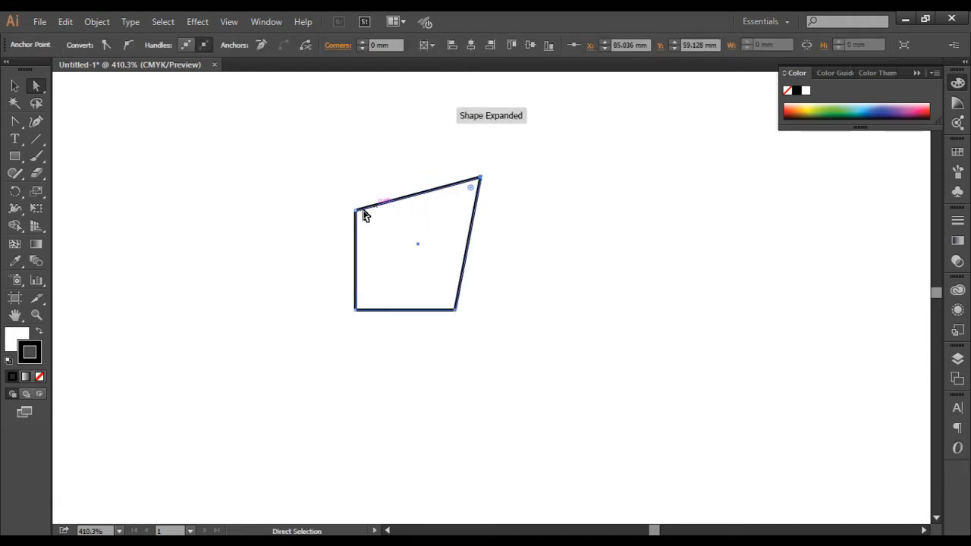
drag(356, 211, 322, 186)
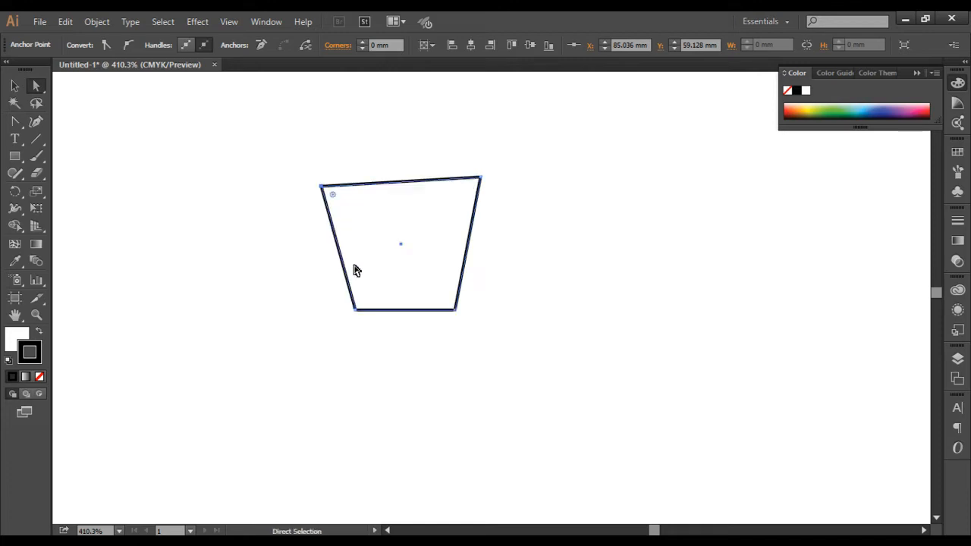
drag(354, 309, 317, 317)
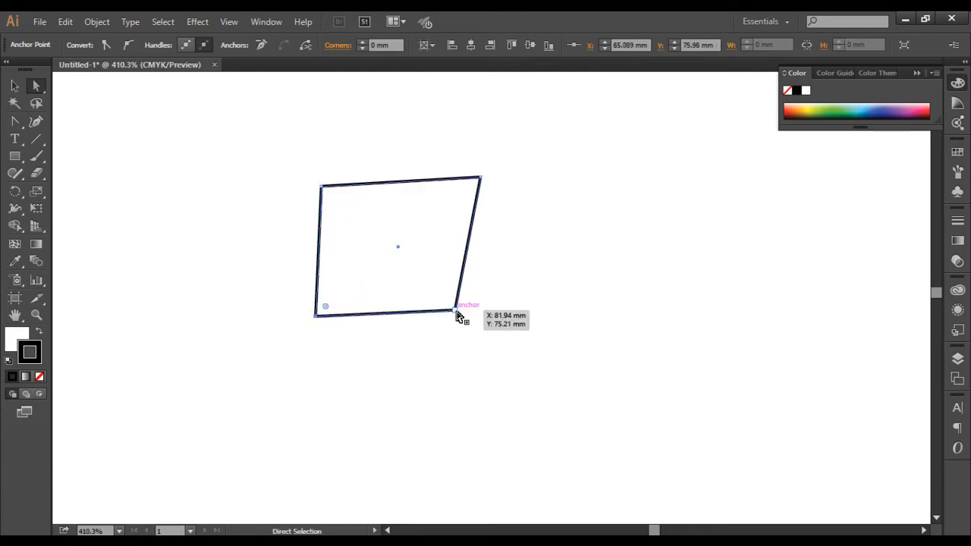
drag(456, 310, 553, 343)
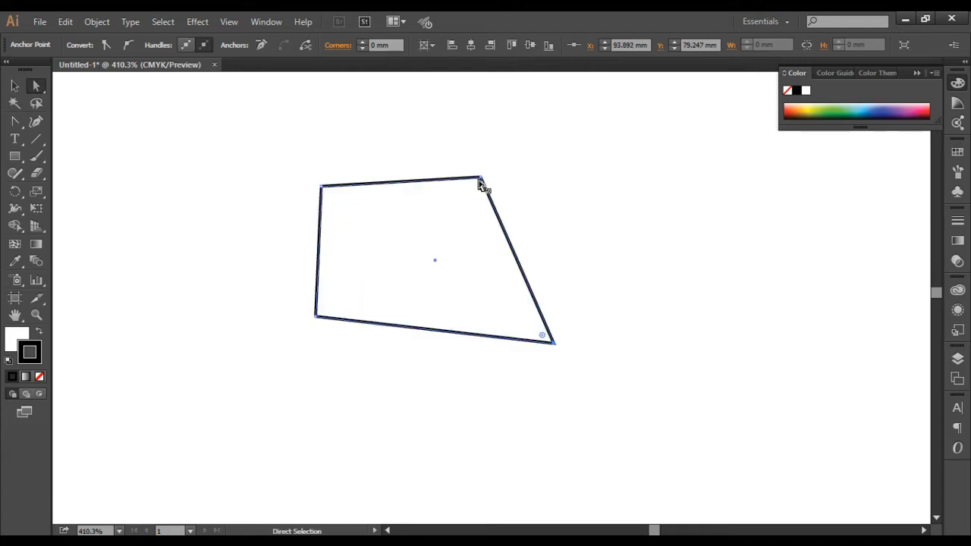
- Try flattening the four-sided shape by moving its upper anchor points inward, shift the whole shape to the right, and restore the original square
drag(481, 179, 381, 256)
drag(323, 189, 381, 289)
drag(447, 324, 445, 281)
drag(389, 264, 460, 289)
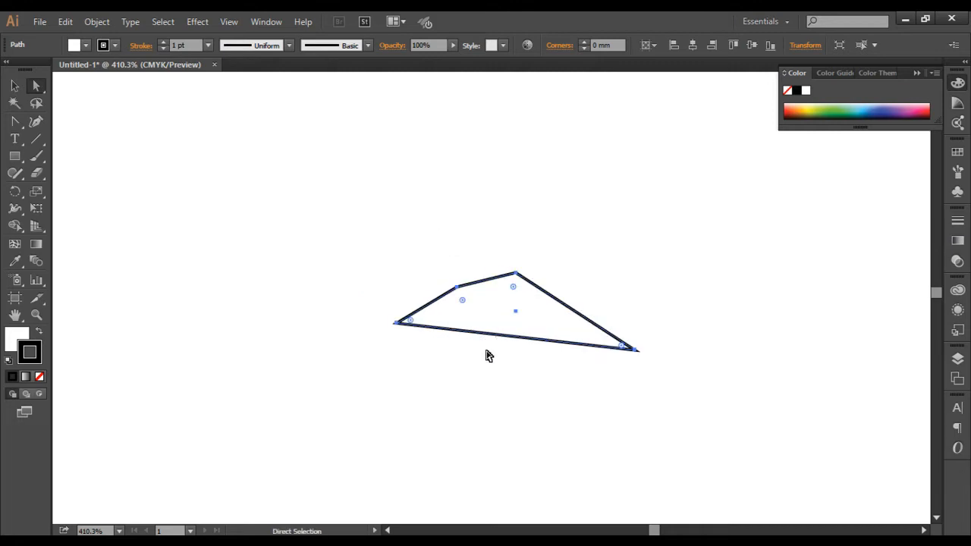
click(432, 354)
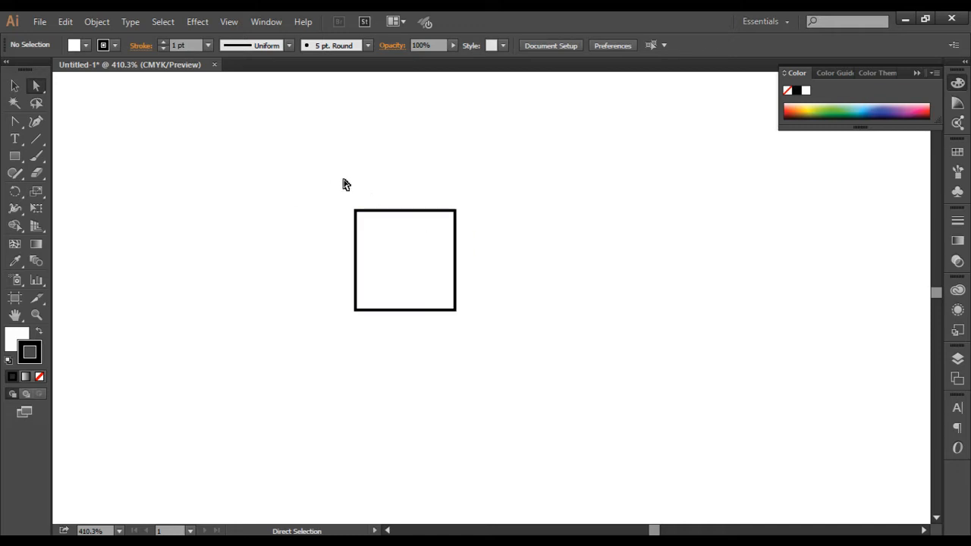
- Select the square's top-left anchor point, try moving it slightly to the left, and undo the move
drag(318, 182, 363, 229)
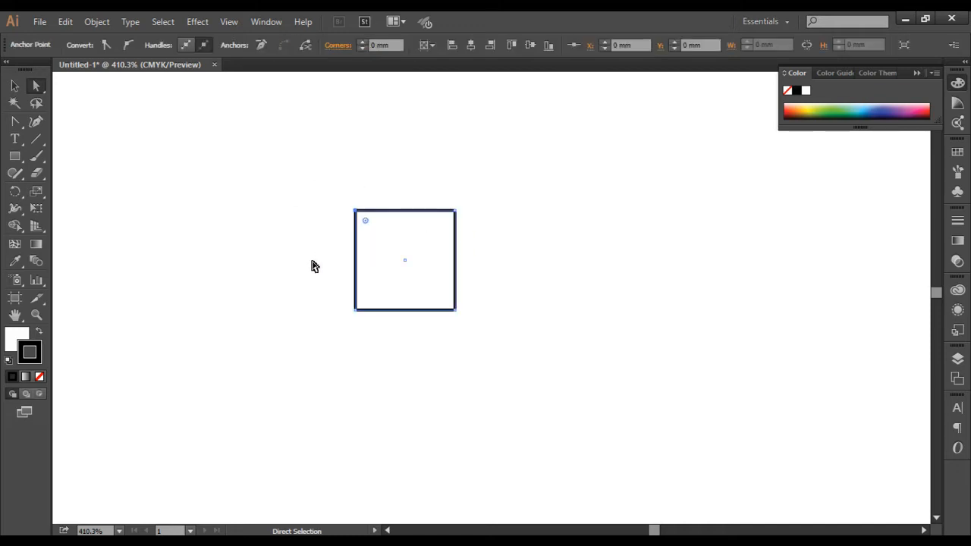
click(356, 212)
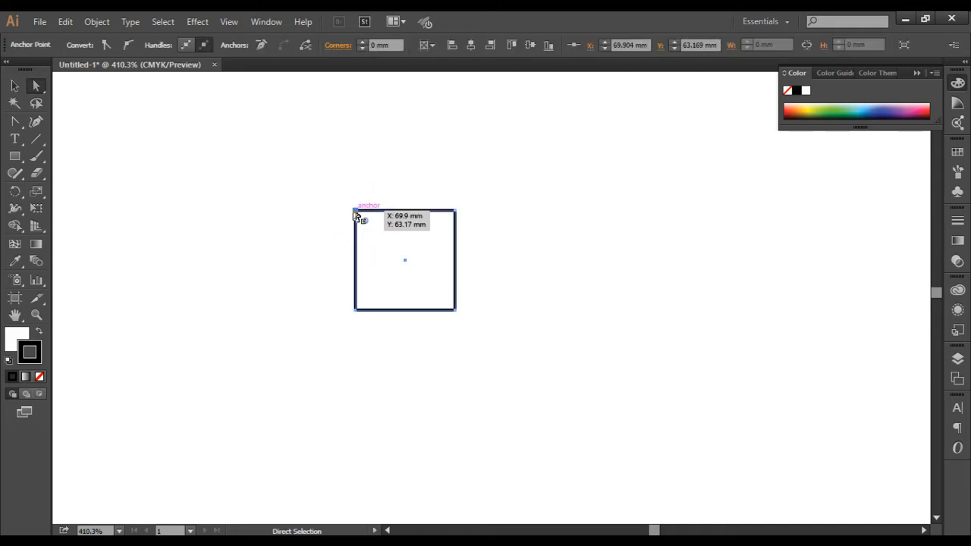
mouse_move(354, 215)
mouse_down()
mouse_move(310, 175)
mouse_move(373, 215)
mouse_move(304, 233)
mouse_move(332, 215)
mouse_move(251, 157)
mouse_move(301, 206)
mouse_move(341, 213)
mouse_up()
key(ctrl+z)
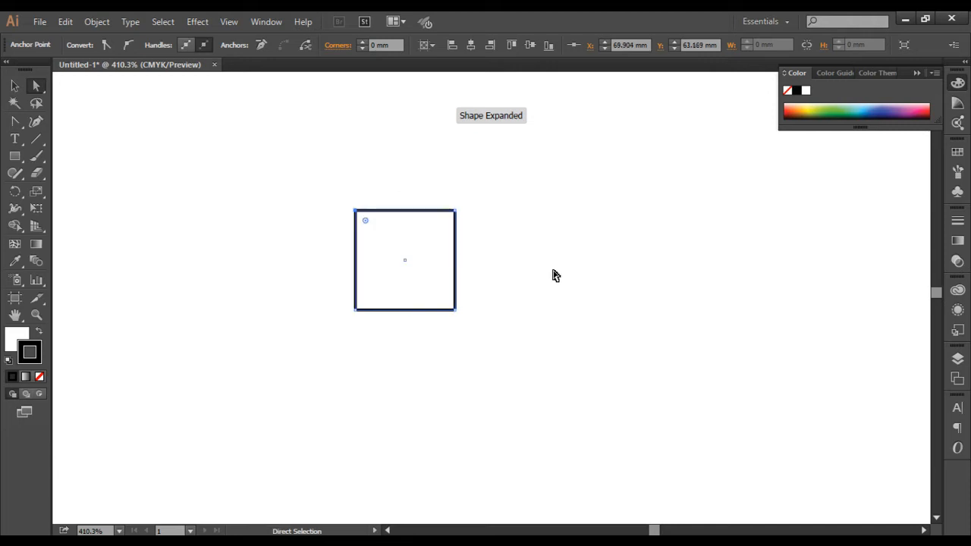
- Deselect the square and try marquee-selecting the anchor points along its top edge with Direct Selection
click(330, 183)
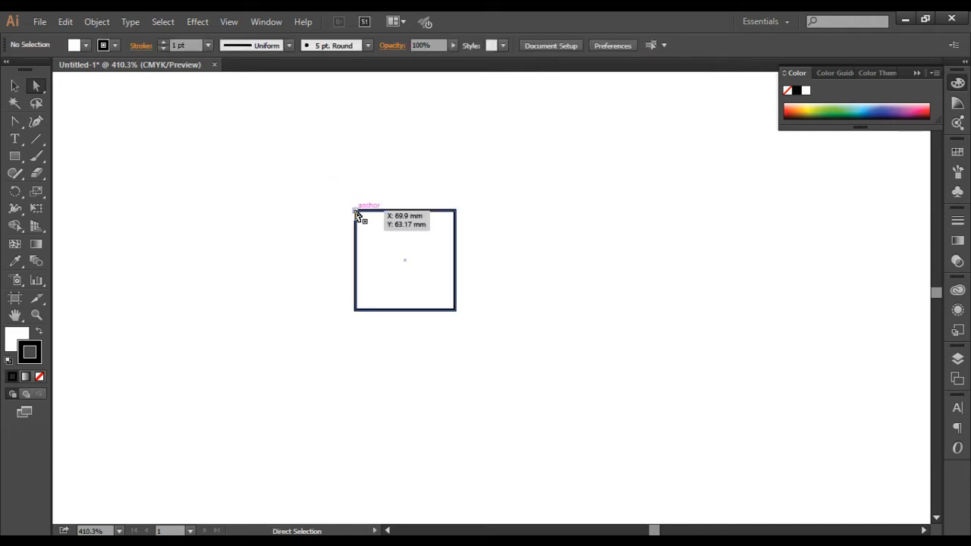
drag(297, 178, 523, 236)
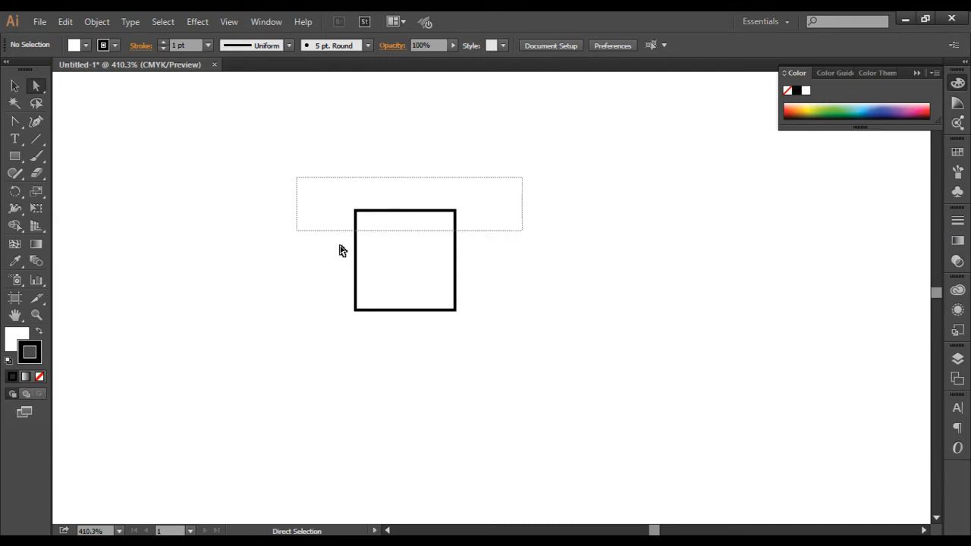
drag(449, 220, 509, 204)
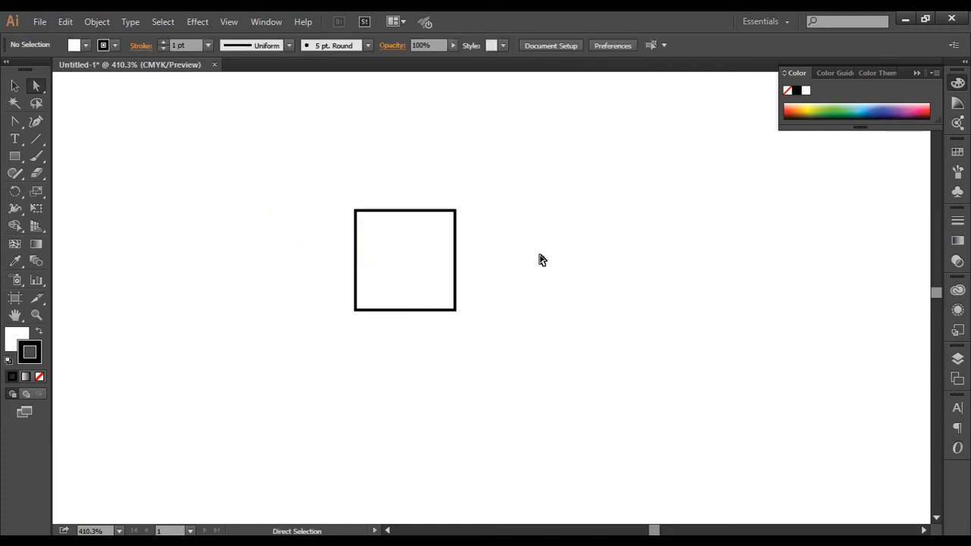
- Round all four corners of the square to about 2.62 mm with its live corner widgets, and deselect it
click(453, 260)
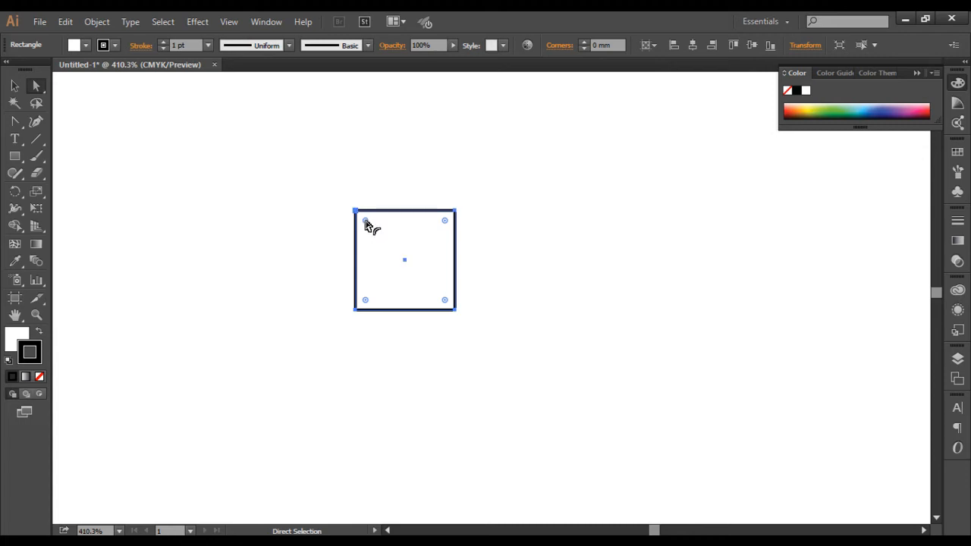
drag(366, 223, 373, 241)
click(624, 365)
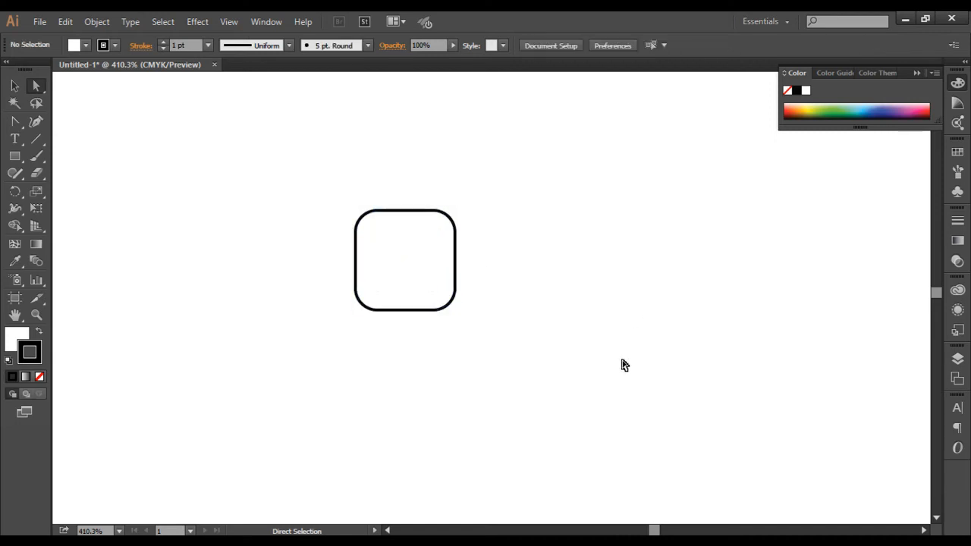
- Select the whole rounded square, reduce its corner radius back to sharp corners, and deselect it
drag(318, 186, 576, 351)
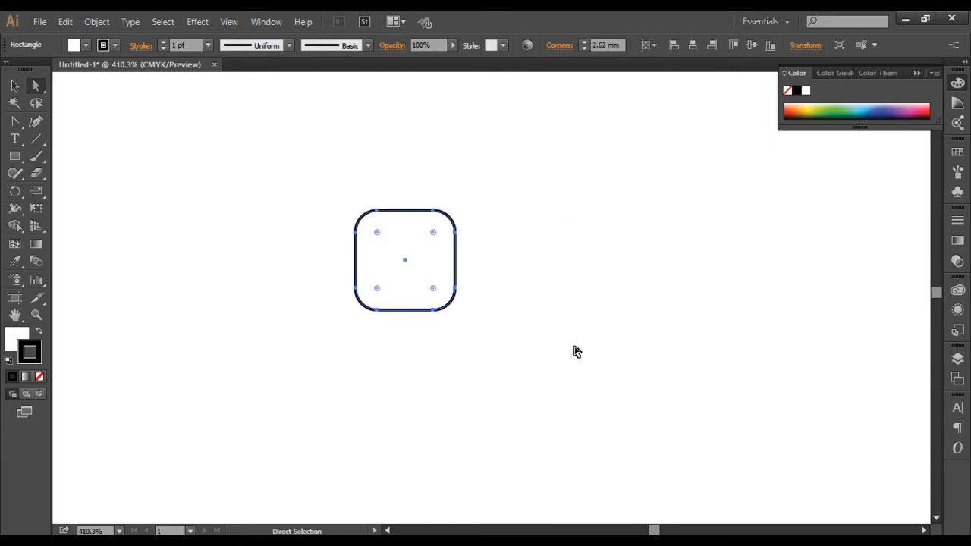
drag(377, 236, 320, 221)
click(358, 192)
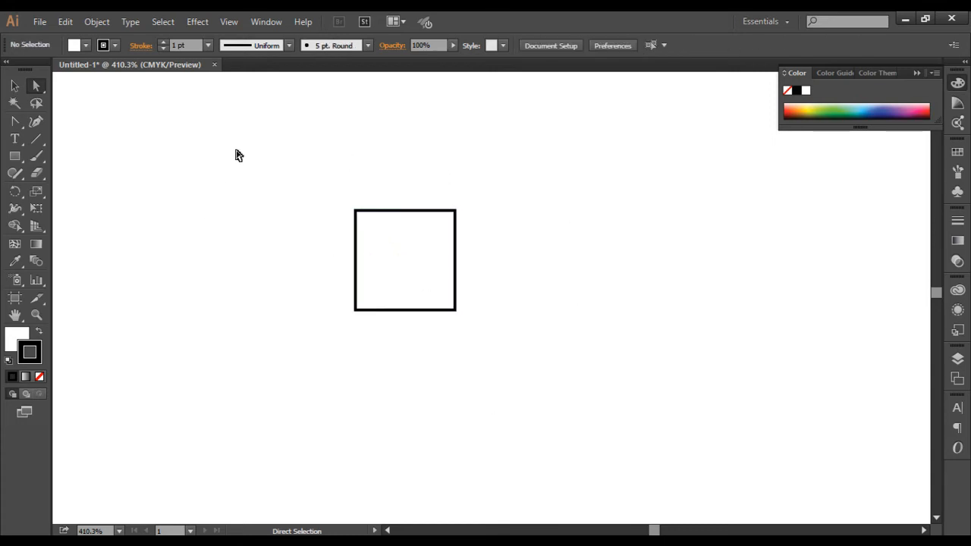
- Try rounding single corners of the square, first only the top-left one and also the bottom-right one
drag(322, 169, 421, 282)
click(442, 357)
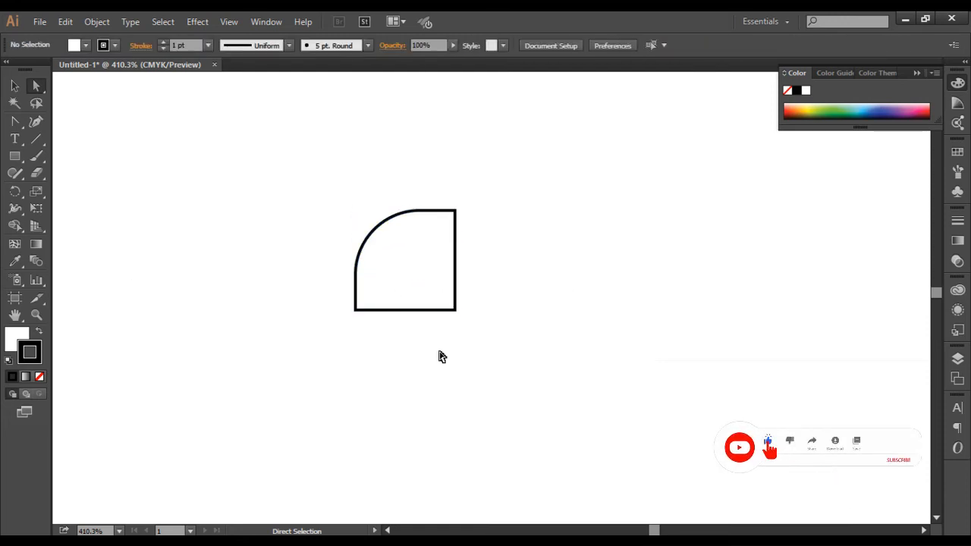
drag(516, 290, 418, 335)
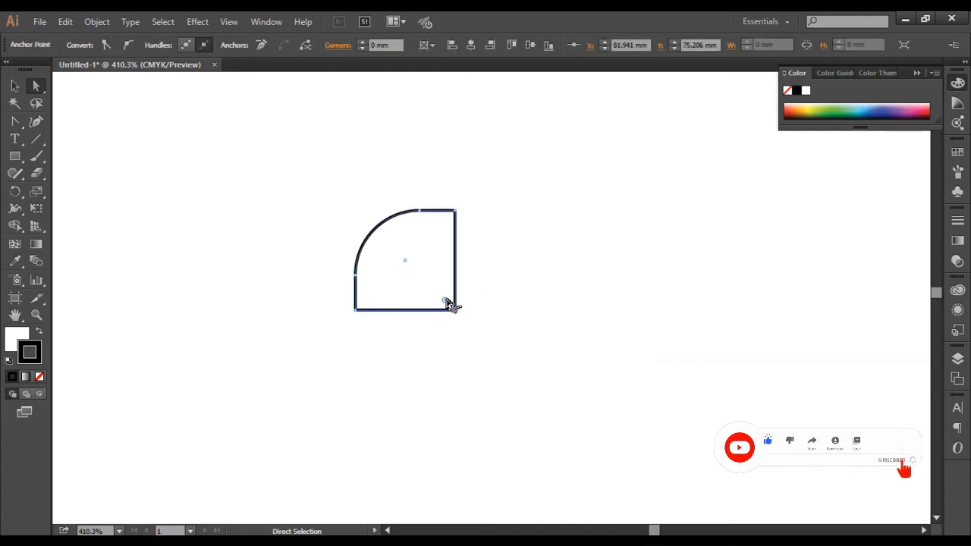
drag(447, 303, 405, 271)
click(434, 336)
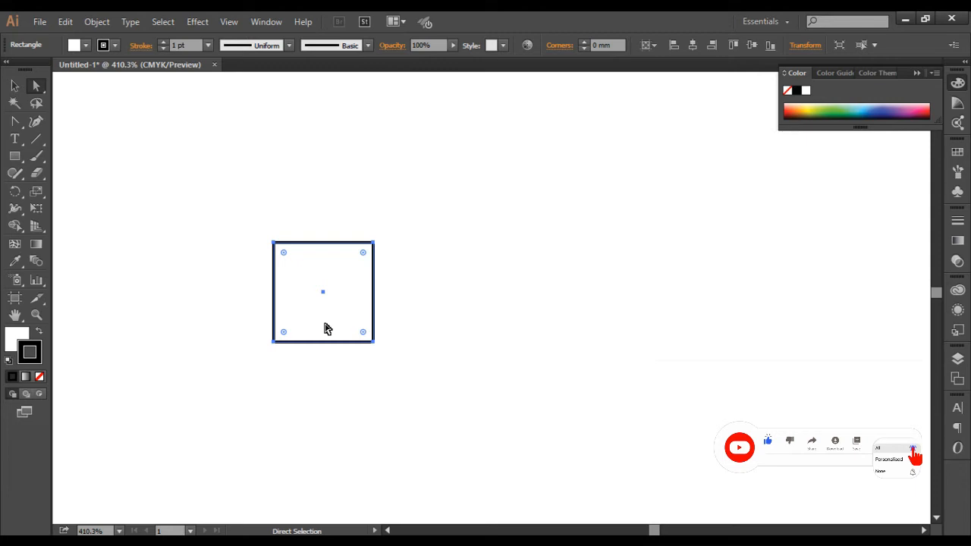
- Duplicate the square once directly to its right and once directly above it, with the edges touching
drag(333, 326, 420, 331)
click(338, 318)
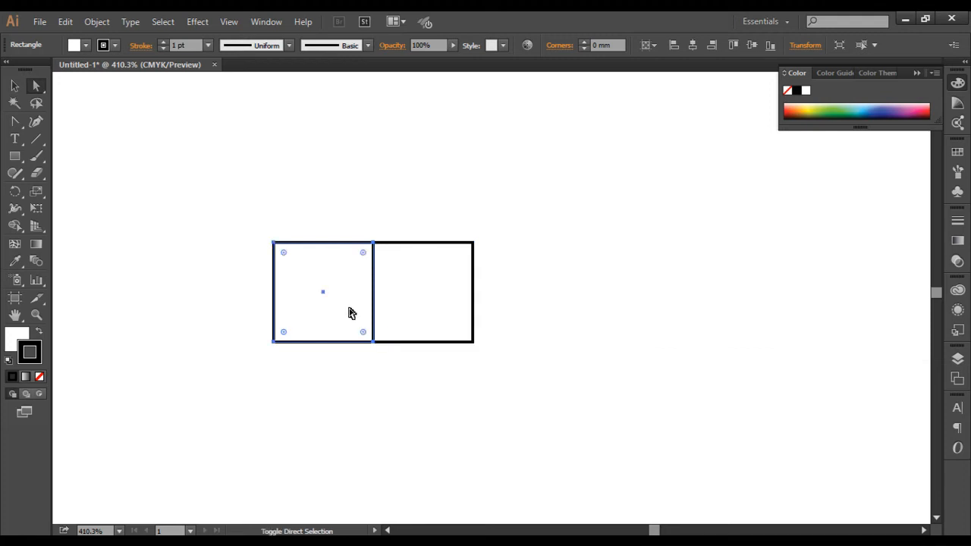
drag(353, 311, 369, 213)
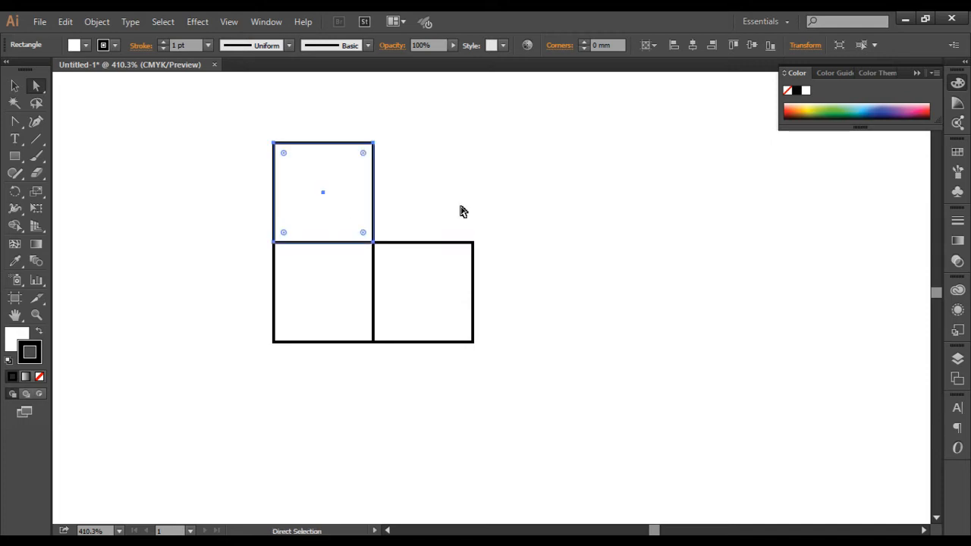
- Skew the upper square into the cube's top face by moving its two upper anchor points down and to the right
click(461, 211)
drag(274, 157, 435, 161)
drag(373, 143, 456, 239)
- Complete the cube by moving the right square's two outer anchor points inward and up to meet the top face's rear corner
click(513, 222)
drag(514, 220, 469, 364)
drag(472, 243, 423, 225)
click(522, 285)
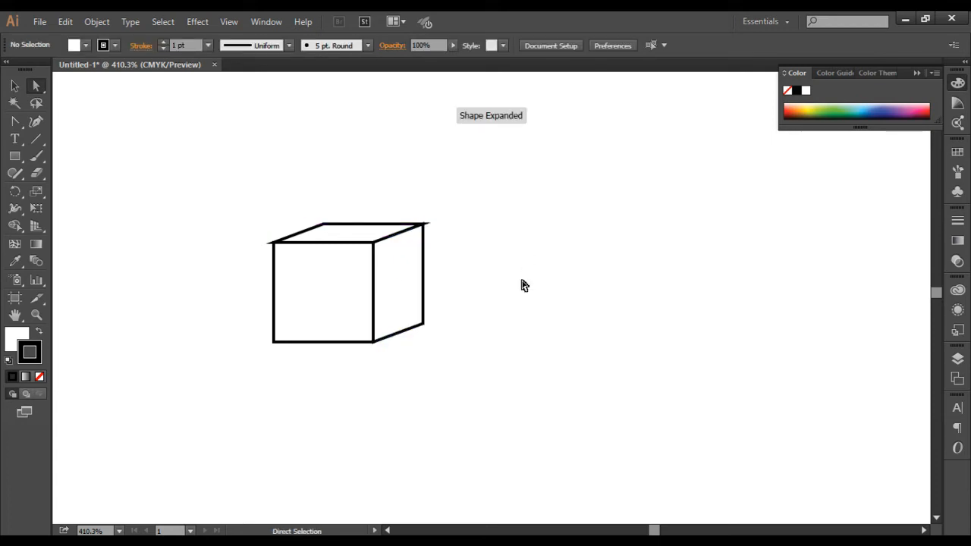
key(ctrl+z)
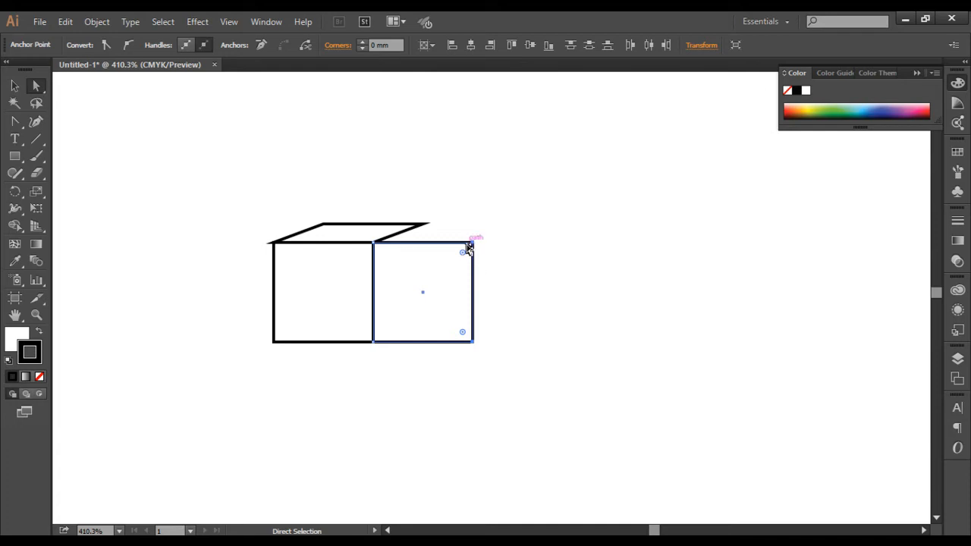
drag(473, 243, 426, 225)
click(392, 232)
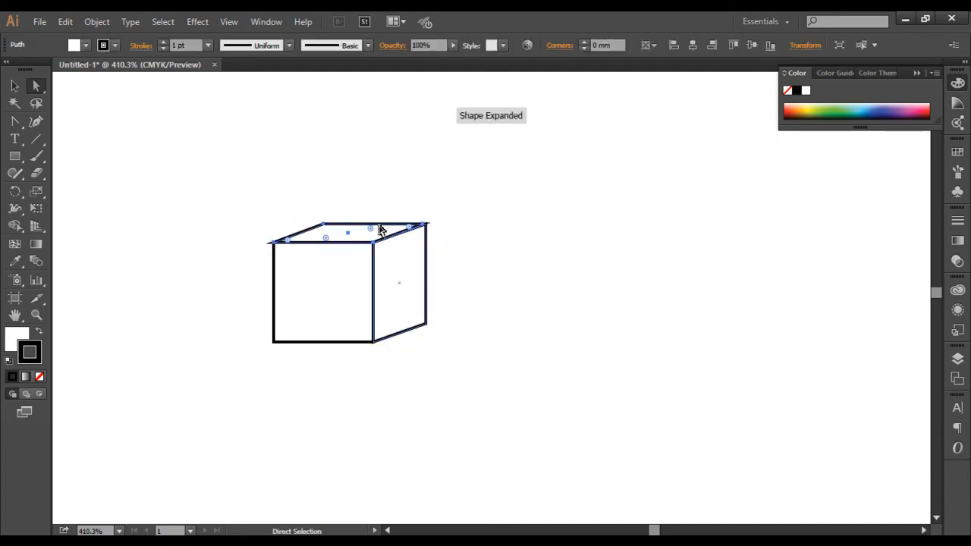
drag(299, 197, 433, 225)
click(479, 238)
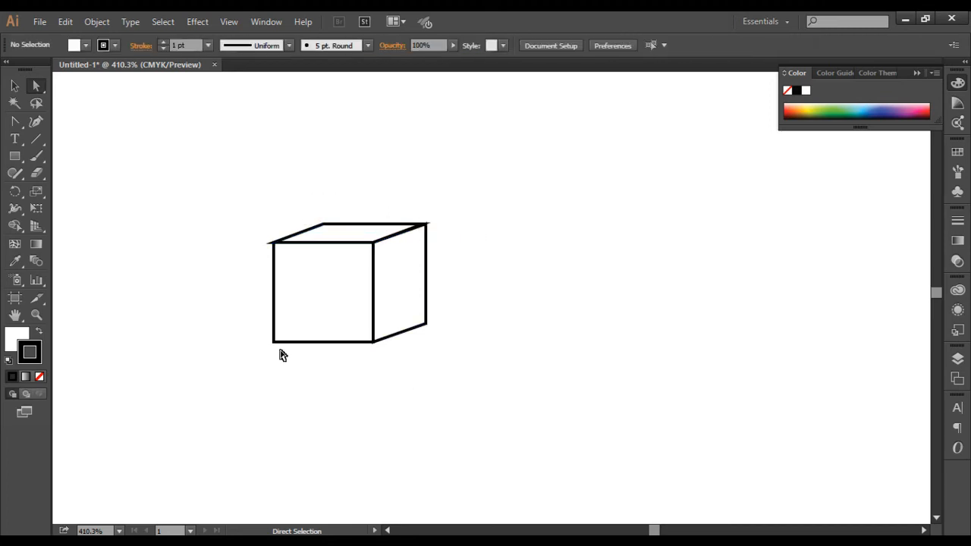
- Select all three cube faces, move the whole cube up and to the right, and delete it
drag(217, 199, 534, 355)
drag(336, 274, 570, 238)
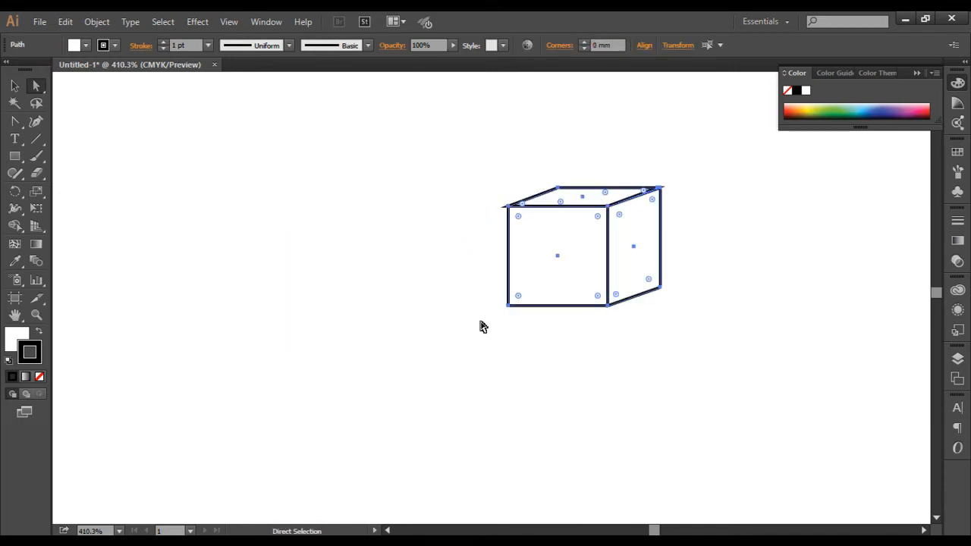
click(448, 318)
drag(441, 161, 736, 362)
key(Delete)
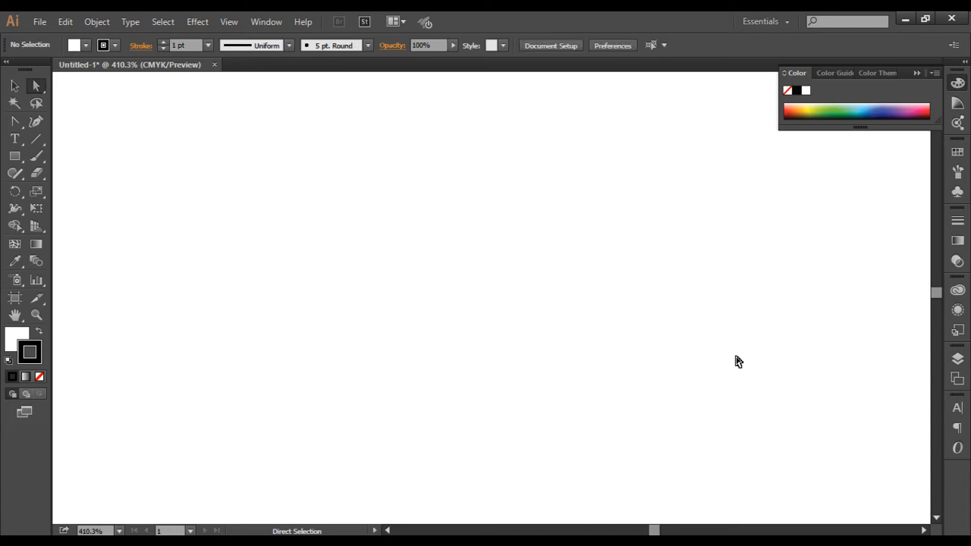
- Draw a larger square with the Rectangle tool, and move it slightly upward with Direct Selection
click(15, 155)
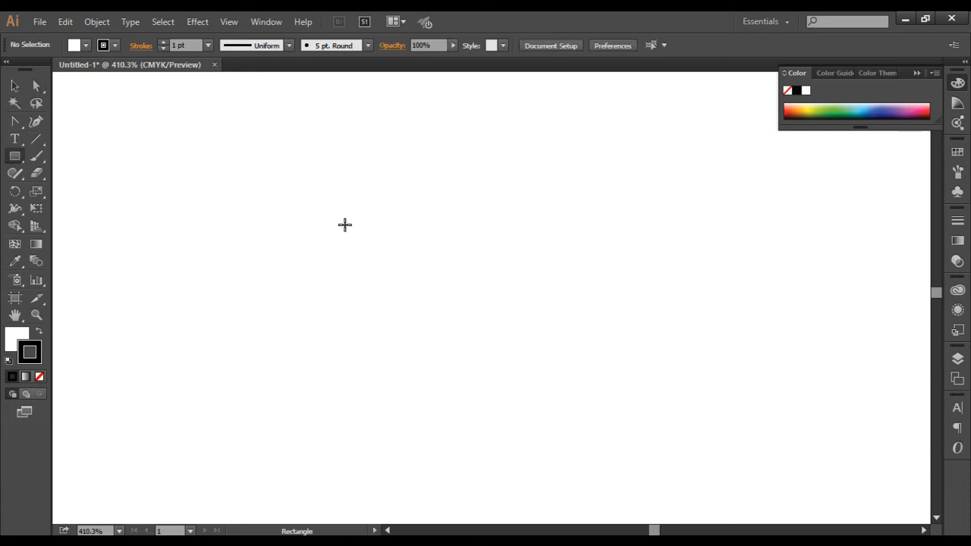
drag(345, 225, 513, 393)
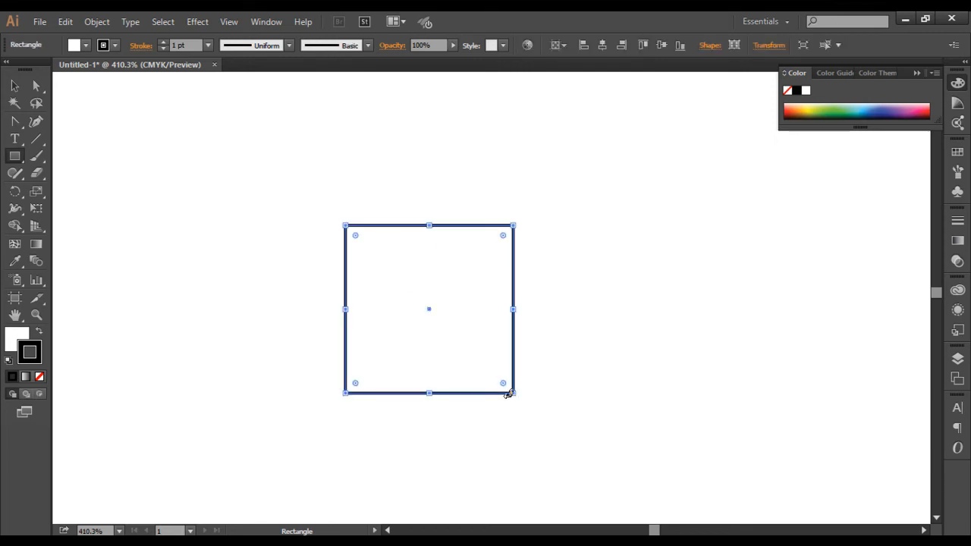
key(a)
drag(408, 301, 407, 289)
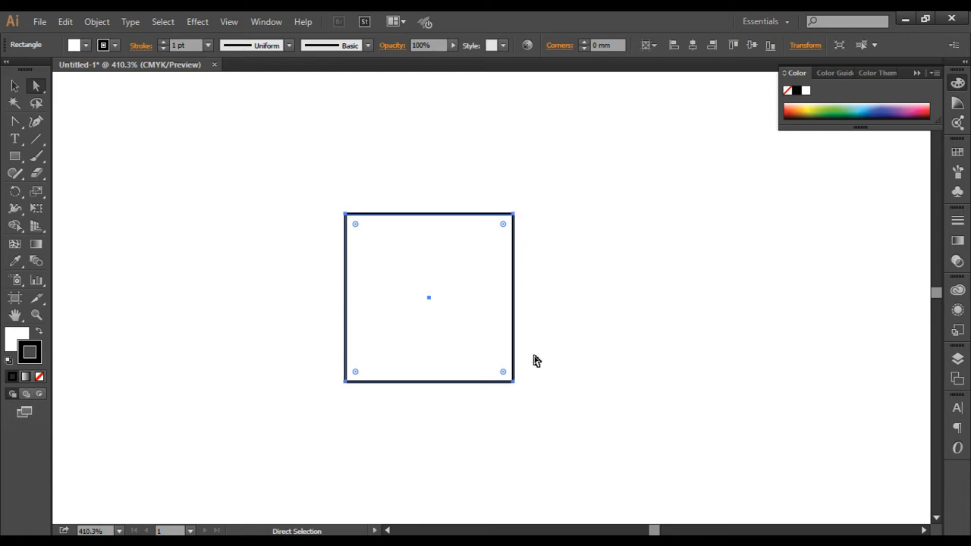
click(512, 381)
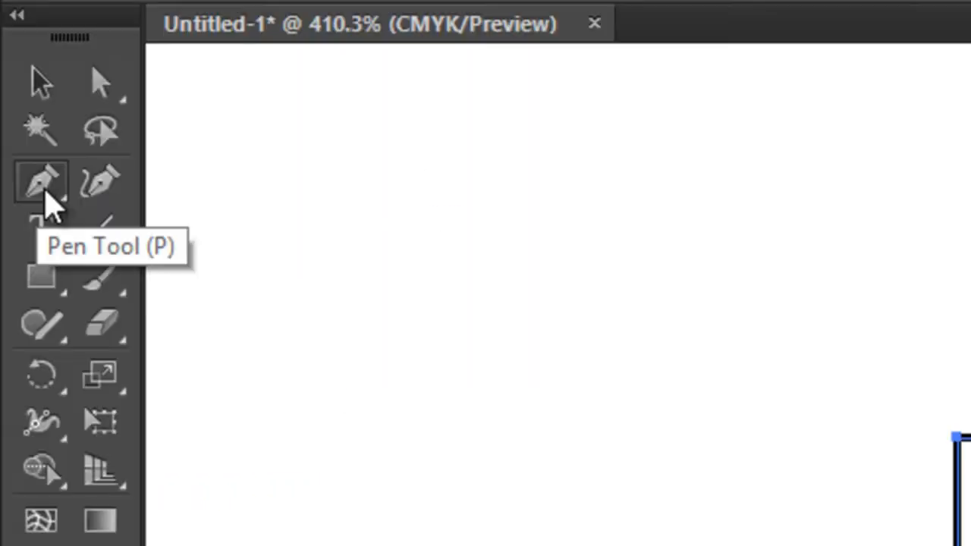
- Add an anchor point at the midpoint of the square's top edge with the Pen tool, and return to Direct Selection
click(43, 189)
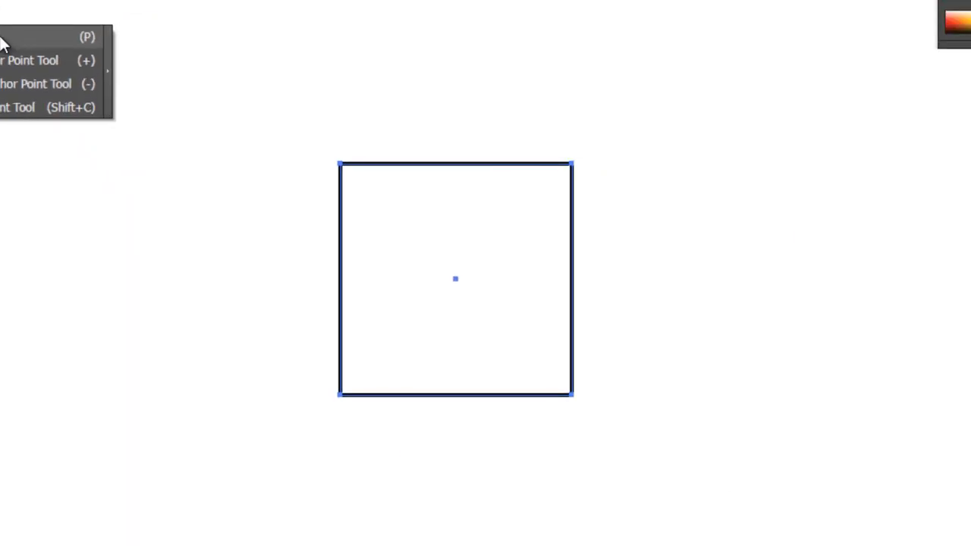
click(4, 38)
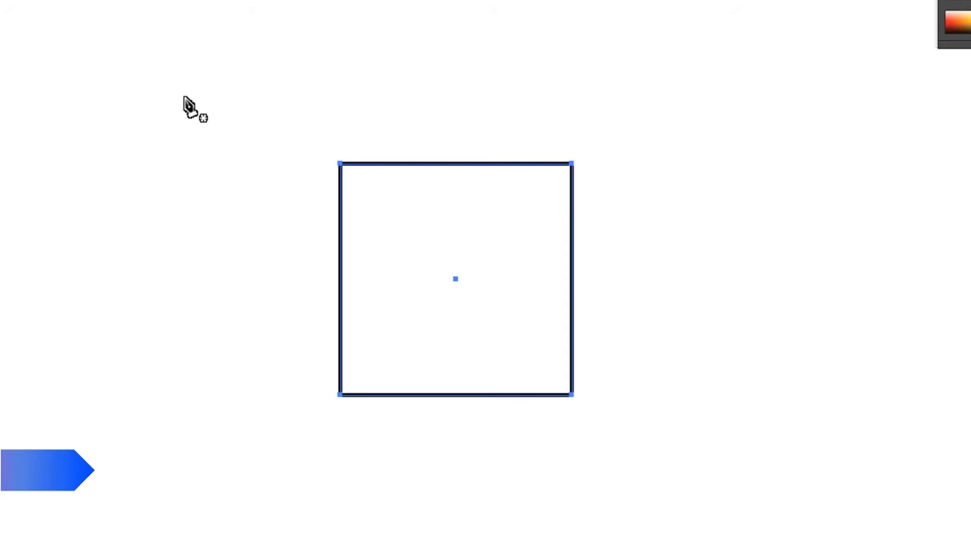
click(456, 164)
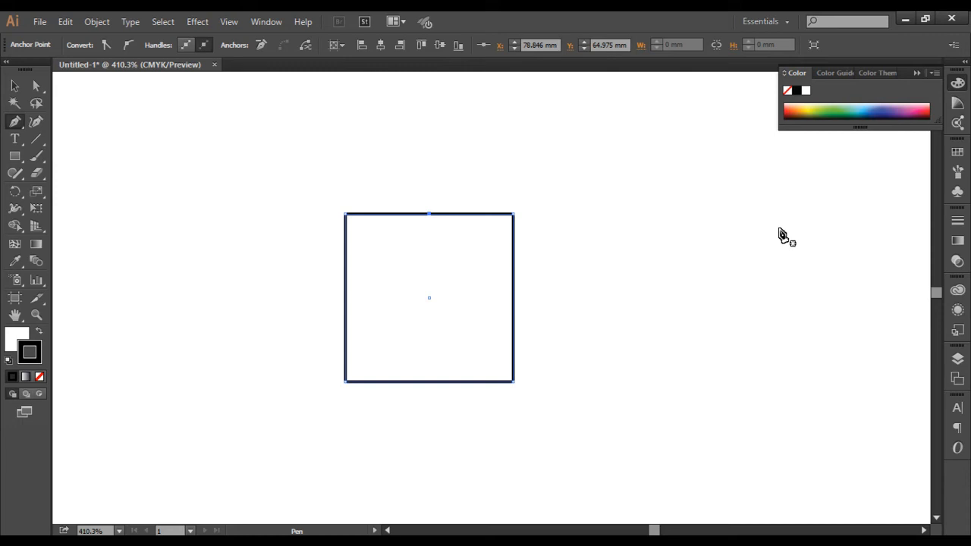
click(36, 89)
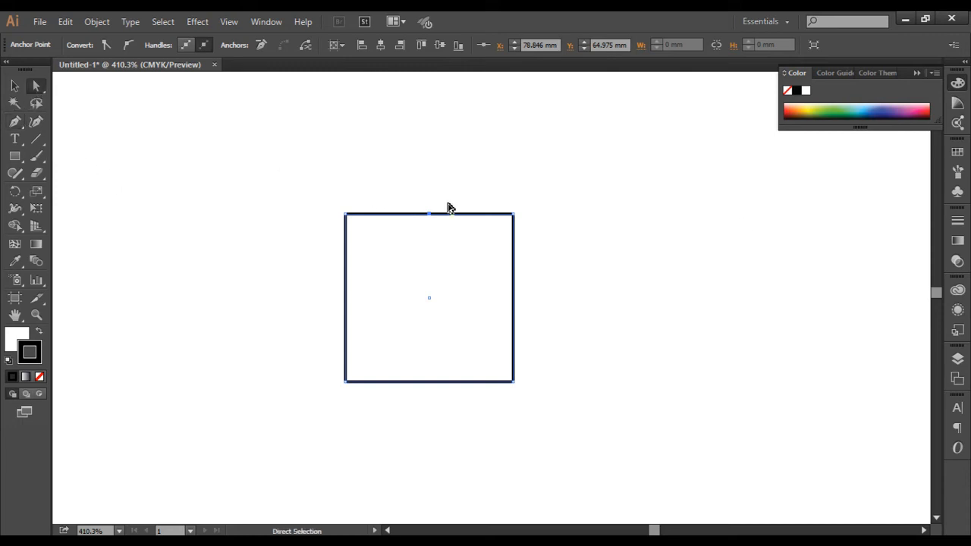
- Move the anchor point at the midpoint of the square's top edge straight up into a roof-like peak, and deselect the shape
drag(430, 215, 429, 182)
click(315, 336)
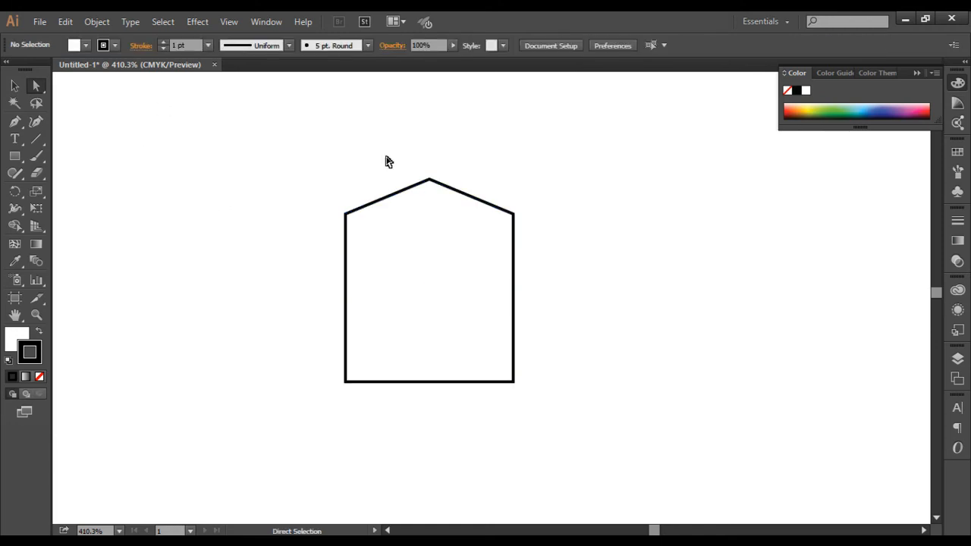
- Remove the anchor point at the roof peak with the Delete Anchor Point tool, and undo the removal
click(429, 181)
click(14, 122)
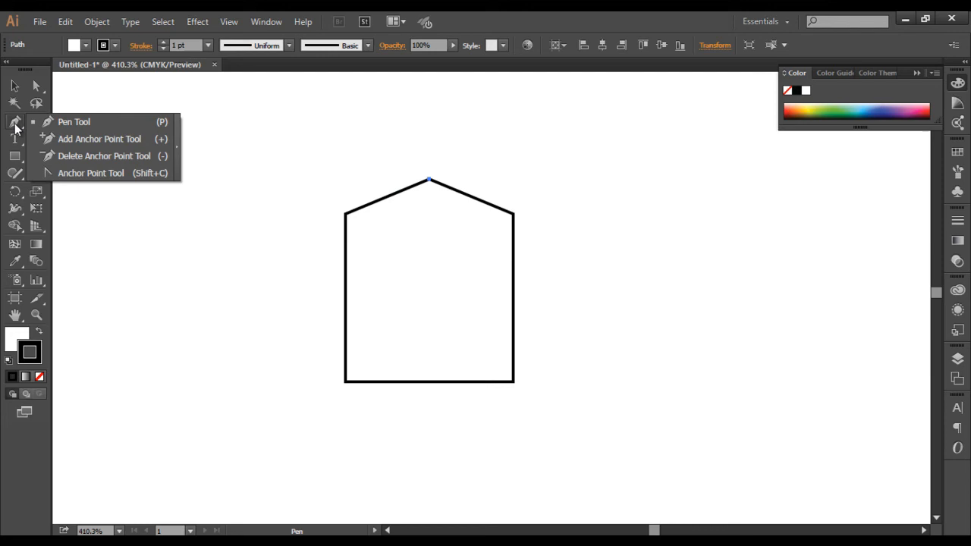
click(78, 155)
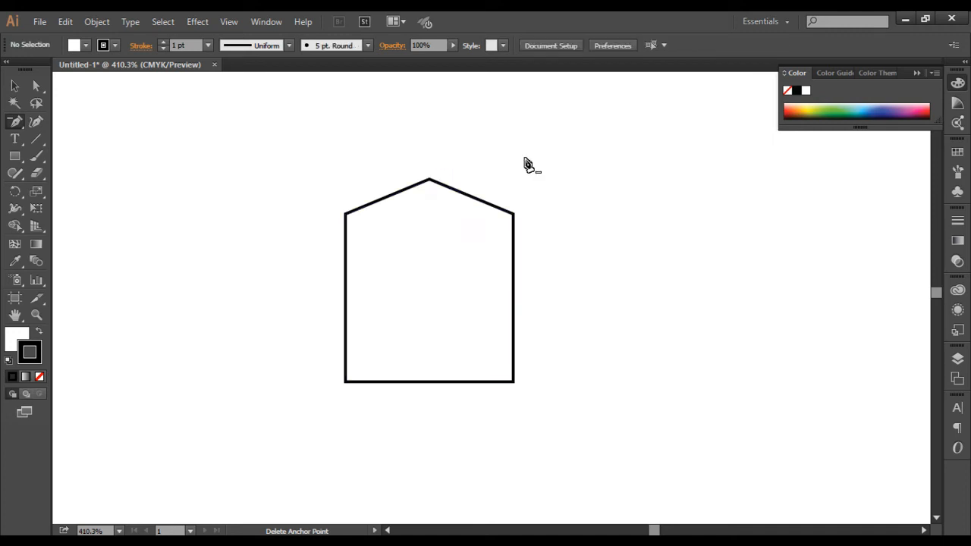
click(429, 180)
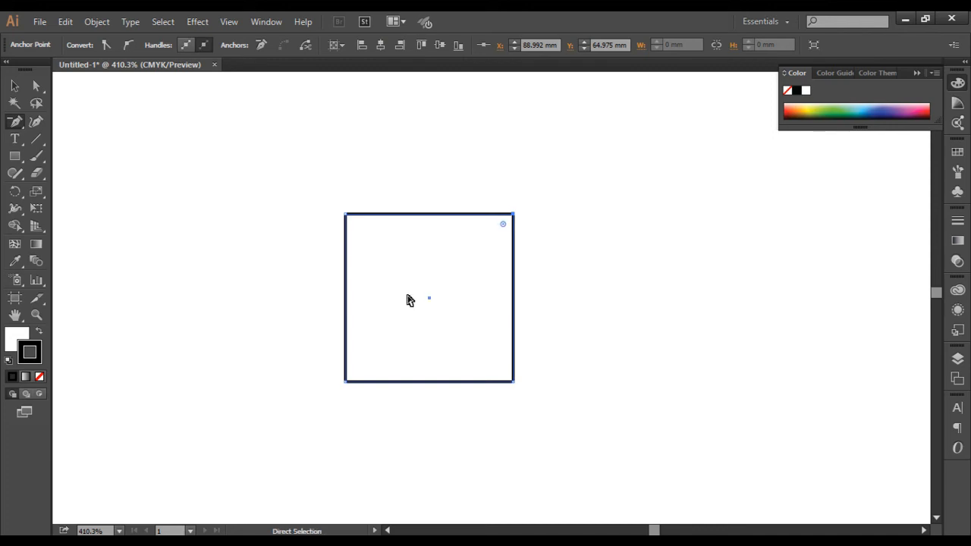
key(ctrl+z)
- Move the whole house shape horizontally to the right with the Selection tool, and deselect it
key(v)
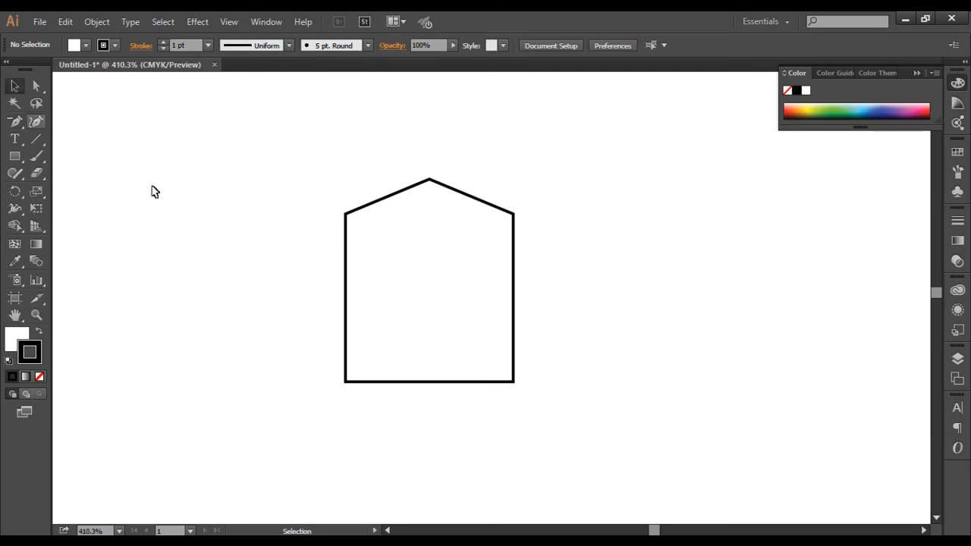
drag(452, 288, 603, 293)
click(269, 250)
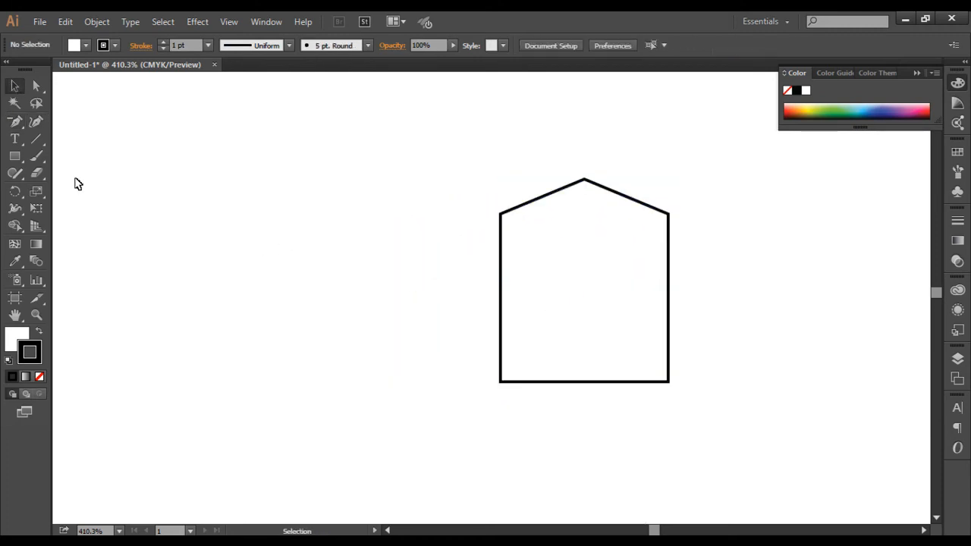
- Draw a large circle to the left of the house shape with the Ellipse tool, and move it slightly upward
drag(14, 162, 72, 189)
mouse_move(237, 203)
mouse_down()
mouse_move(321, 310)
mouse_move(424, 390)
mouse_move(418, 376)
mouse_up()
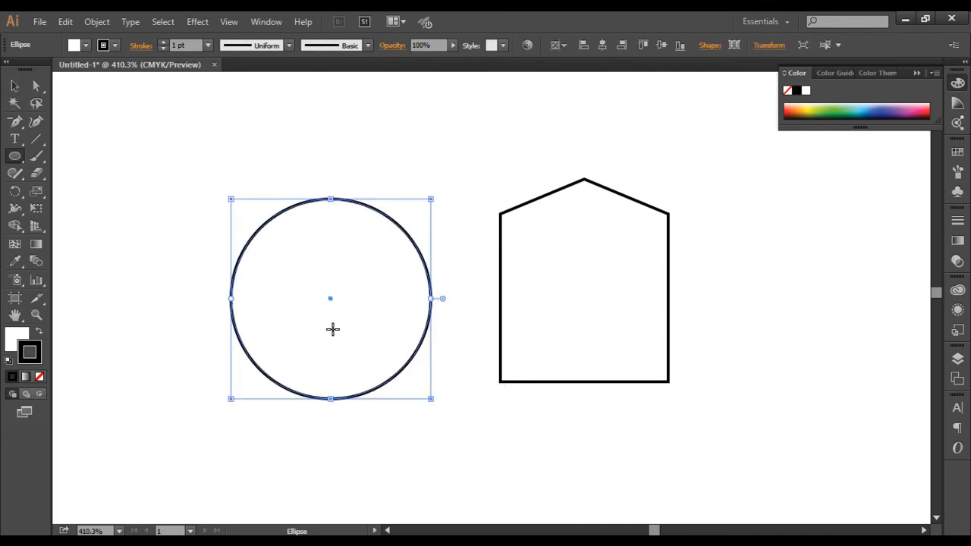
click(11, 88)
mouse_move(376, 337)
mouse_down()
mouse_move(369, 325)
mouse_move(380, 341)
mouse_move(379, 327)
mouse_up()
drag(375, 322, 376, 322)
click(468, 411)
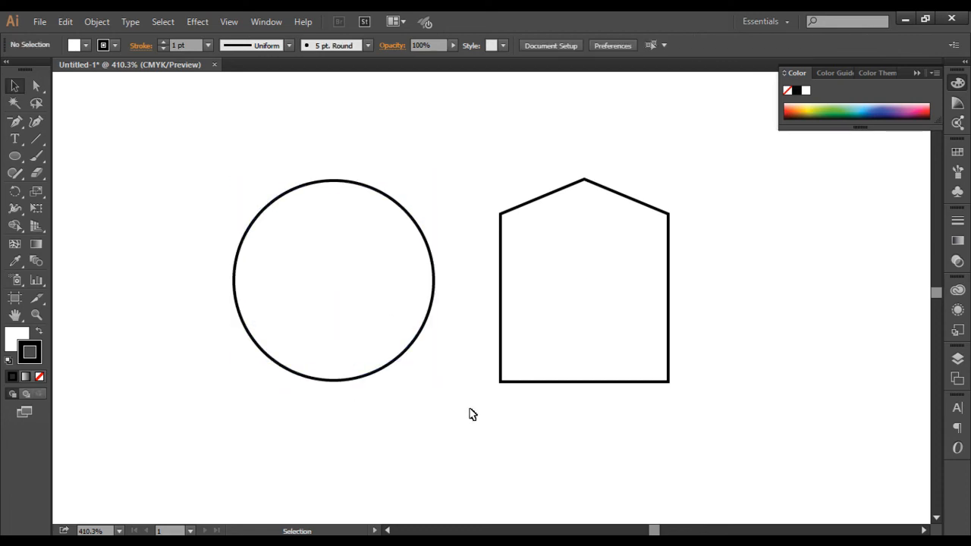
- Round the house shape's peak by pulling horizontal handles from its anchor with the Anchor Point tool, and deselect with Direct Selection
click(43, 162)
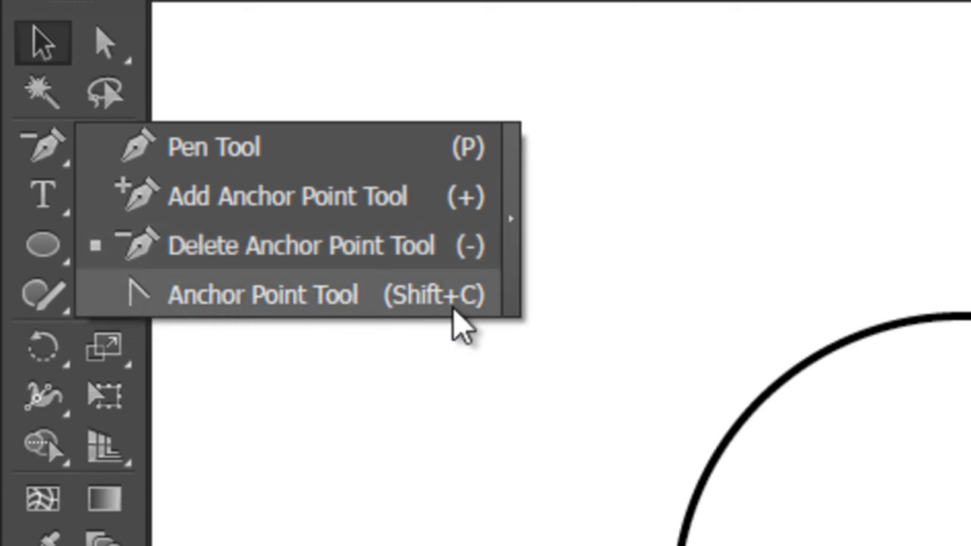
click(334, 310)
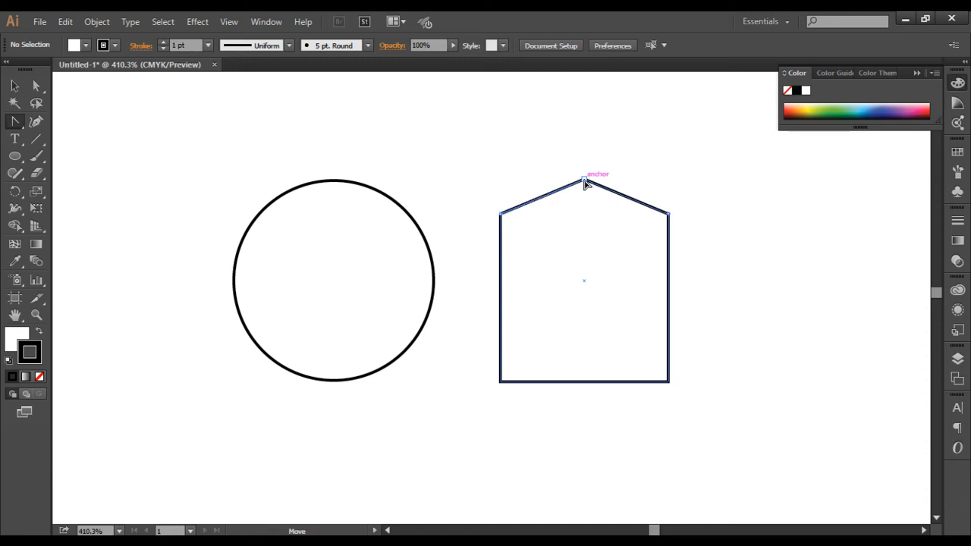
drag(584, 181, 634, 182)
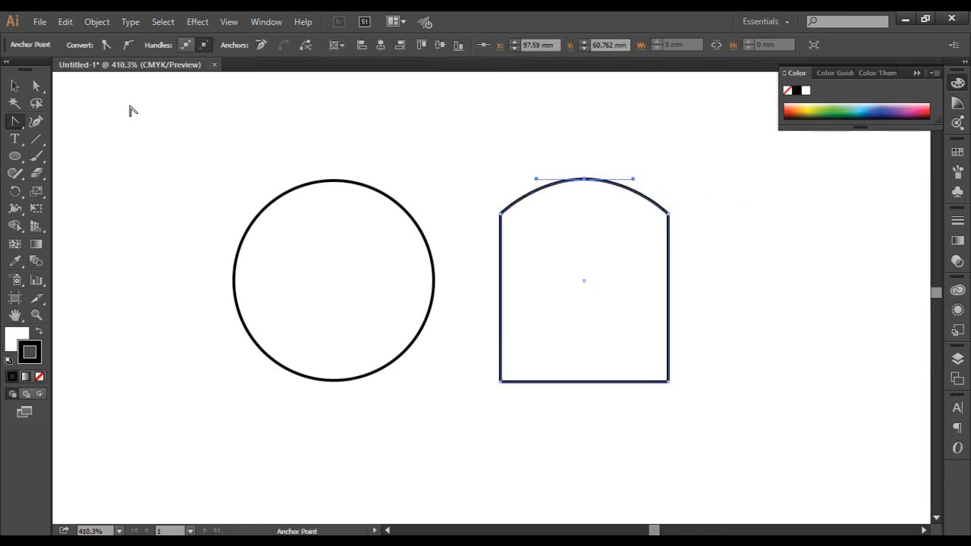
click(39, 88)
click(589, 164)
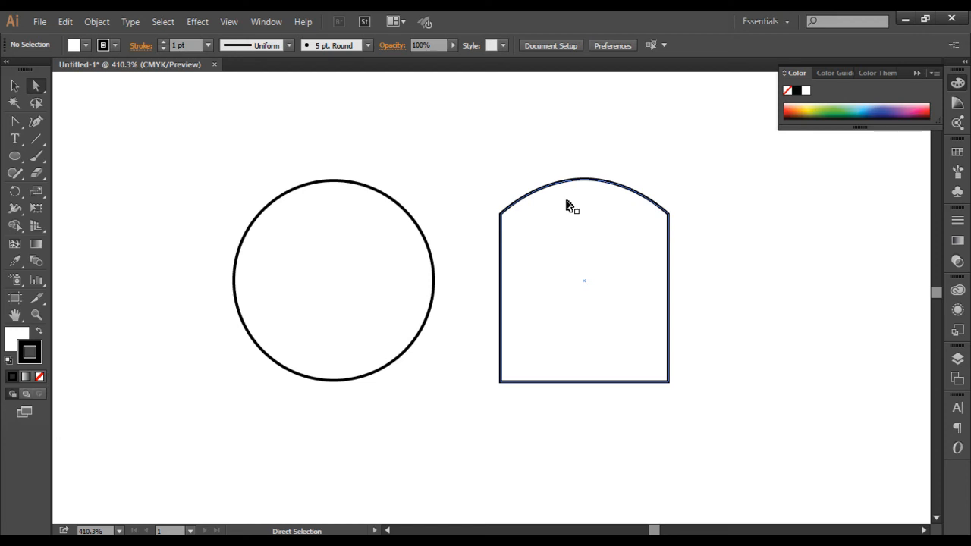
- Curve the house shape's lower-right corner by pulling diagonal handles from it with the Anchor Point tool, and deselect the shape
click(14, 122)
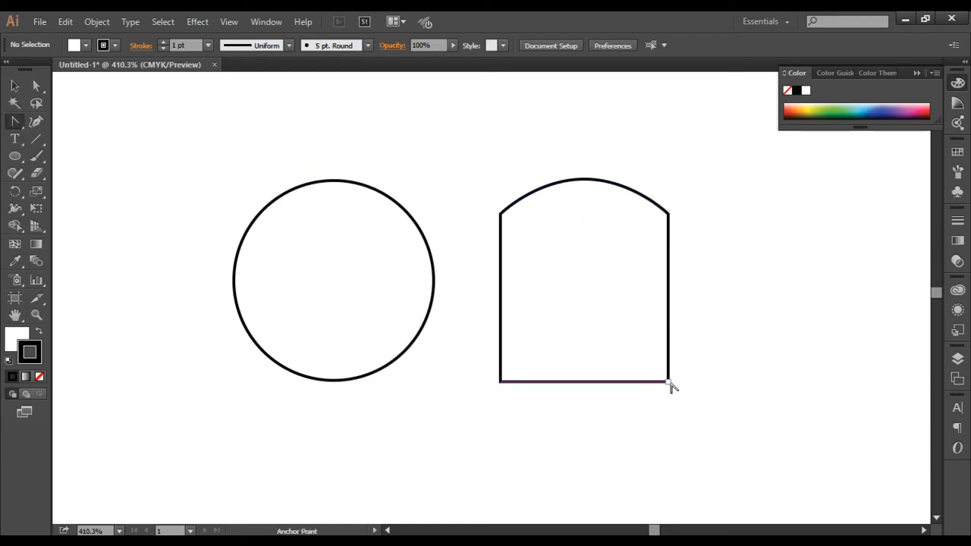
drag(670, 382, 596, 454)
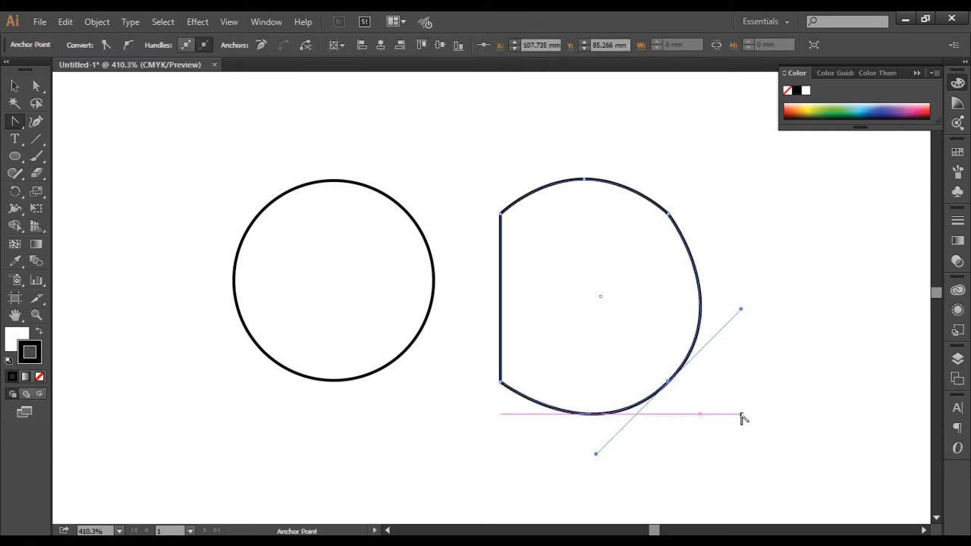
click(36, 87)
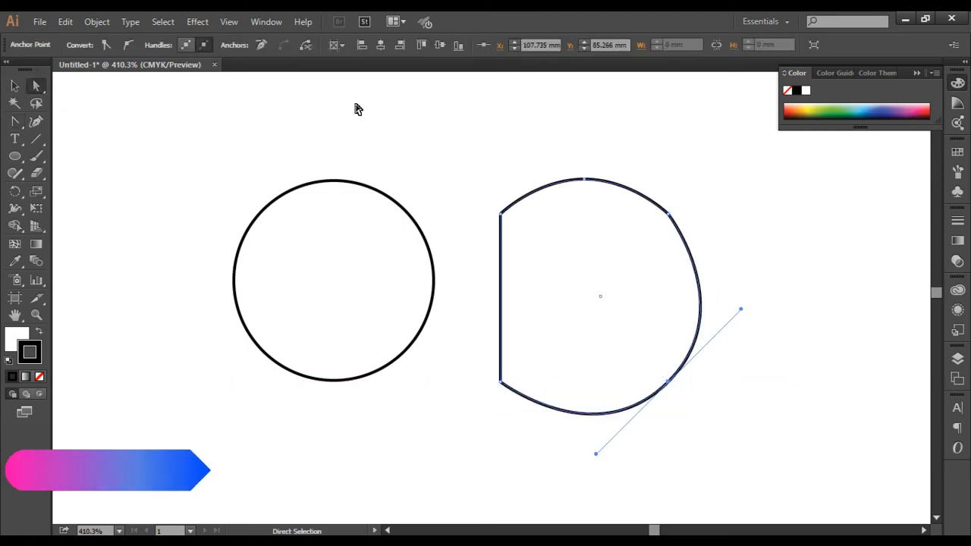
click(356, 106)
- Convert the circle's four smooth anchor points to corners with the Anchor Point tool to form a diamond, and deselect it
click(336, 182)
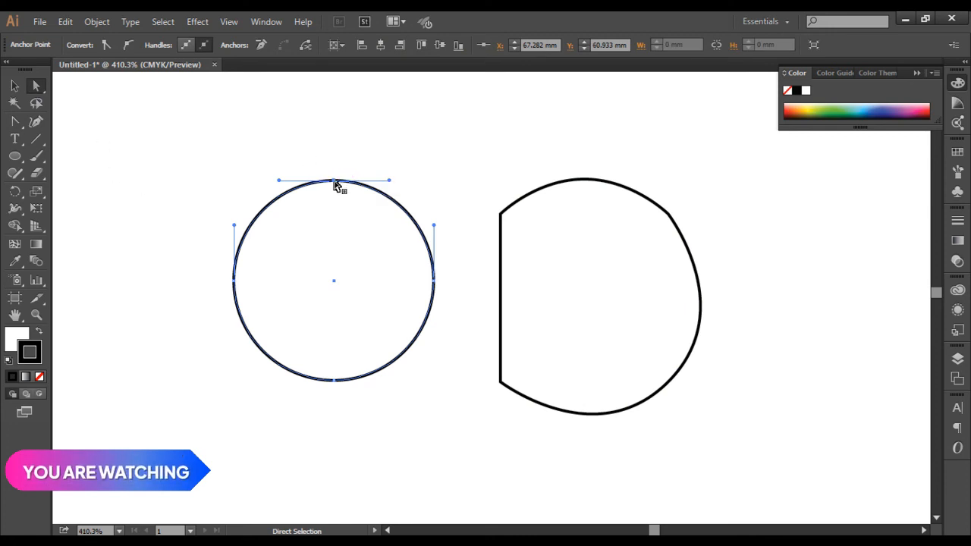
click(15, 122)
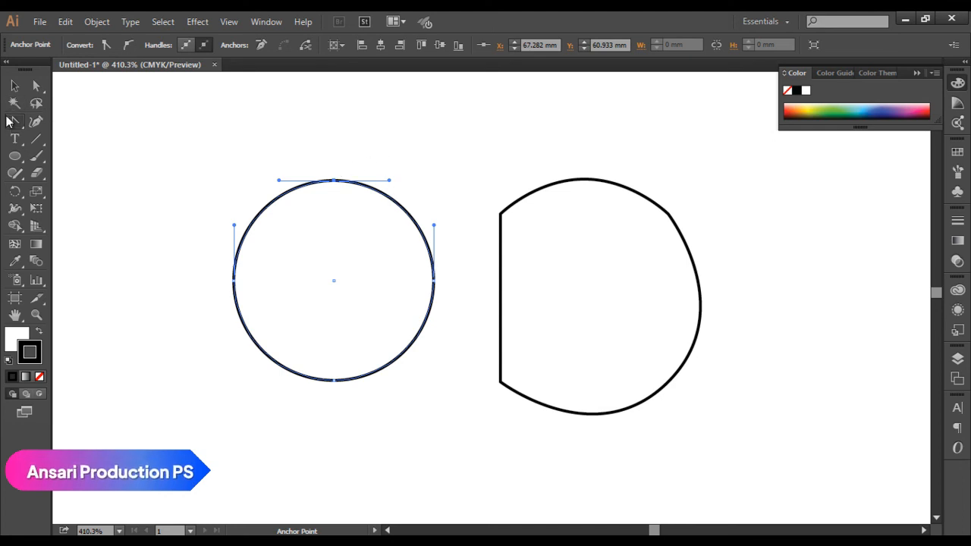
click(335, 182)
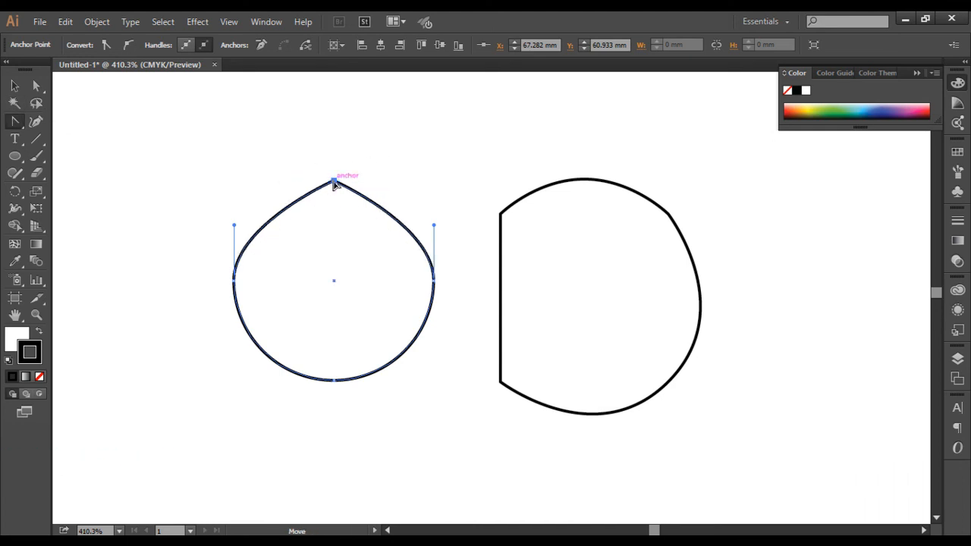
click(334, 379)
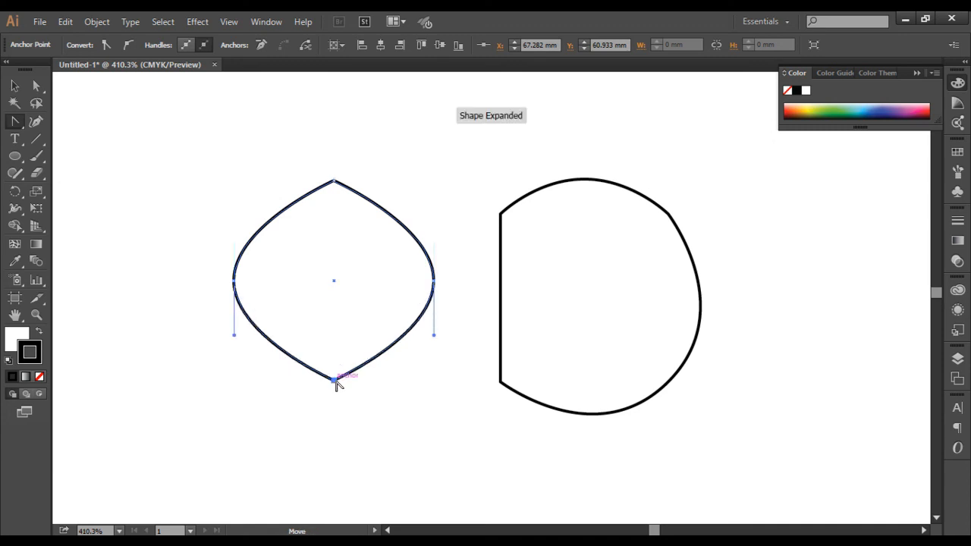
click(234, 281)
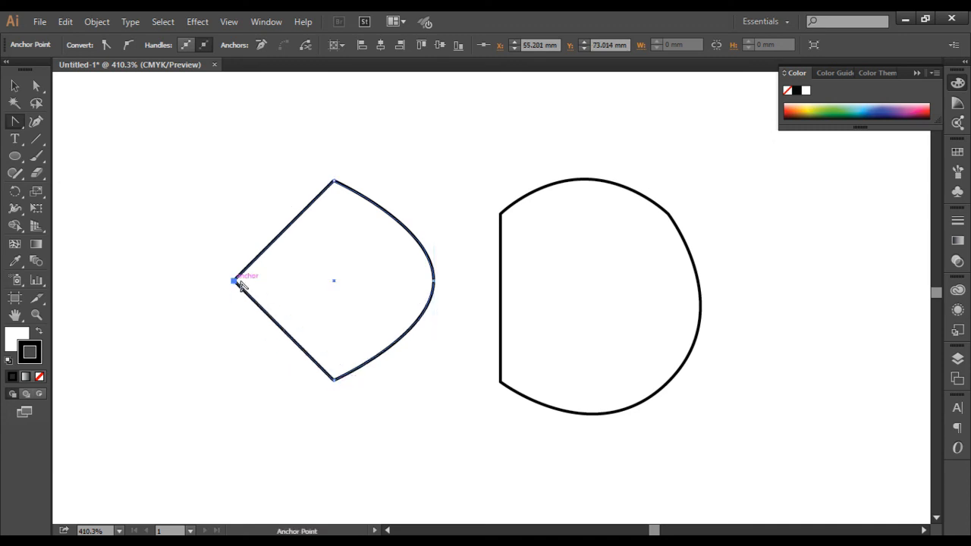
click(432, 280)
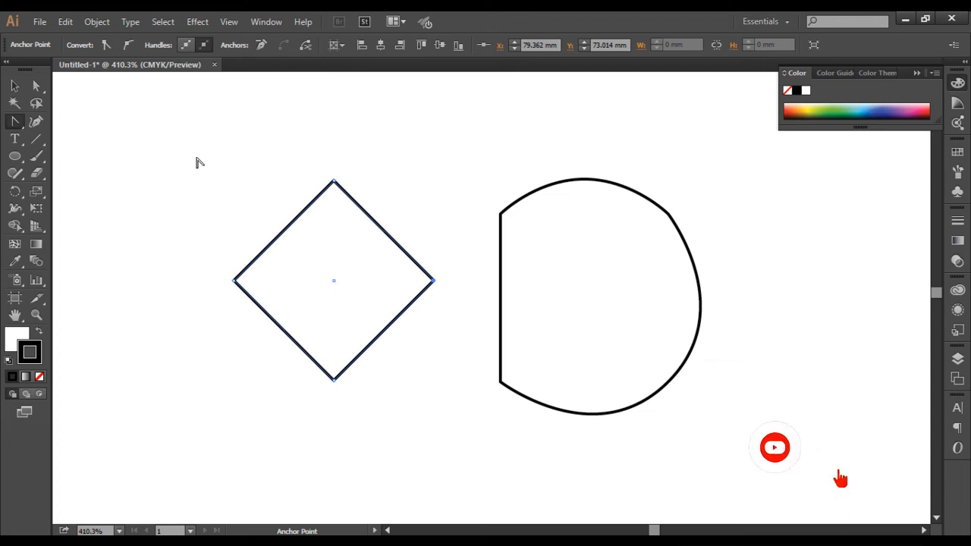
click(15, 122)
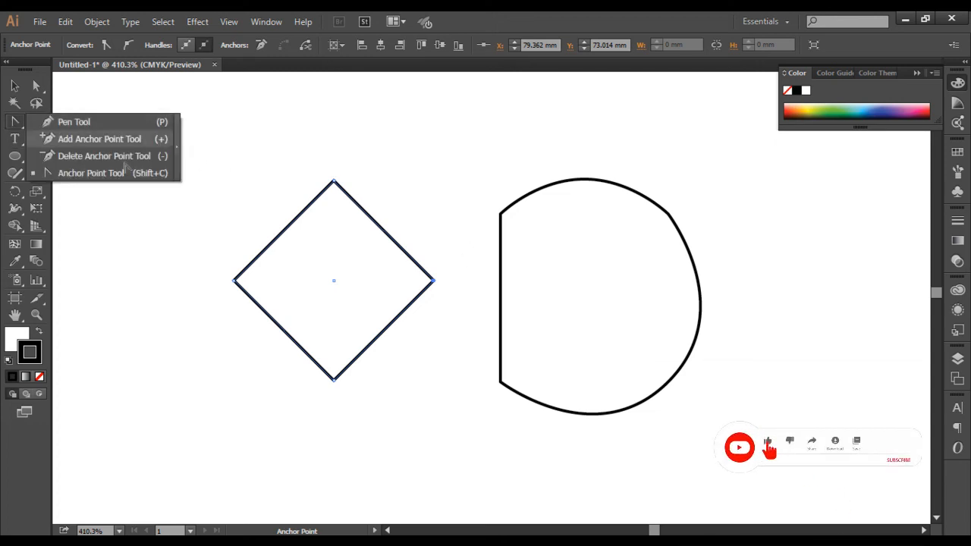
click(313, 154)
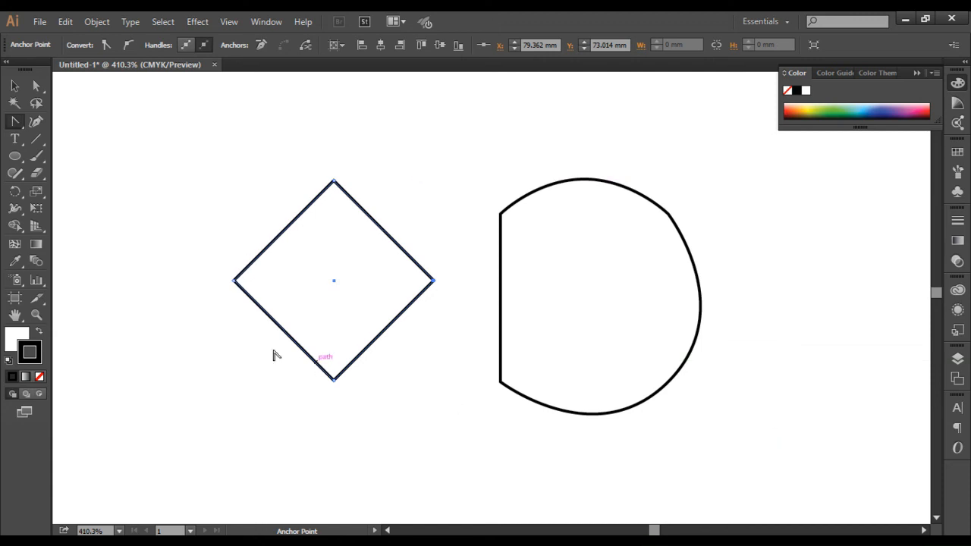
click(14, 86)
click(160, 159)
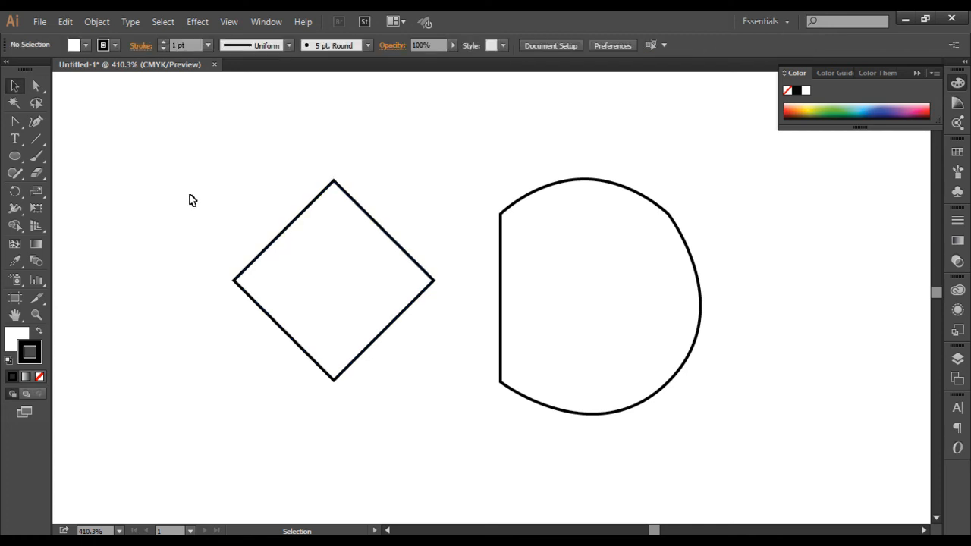
- Move the diamond left and slightly up with Direct Selection, and place a duplicate of it diagonally up to its right
click(37, 86)
click(368, 319)
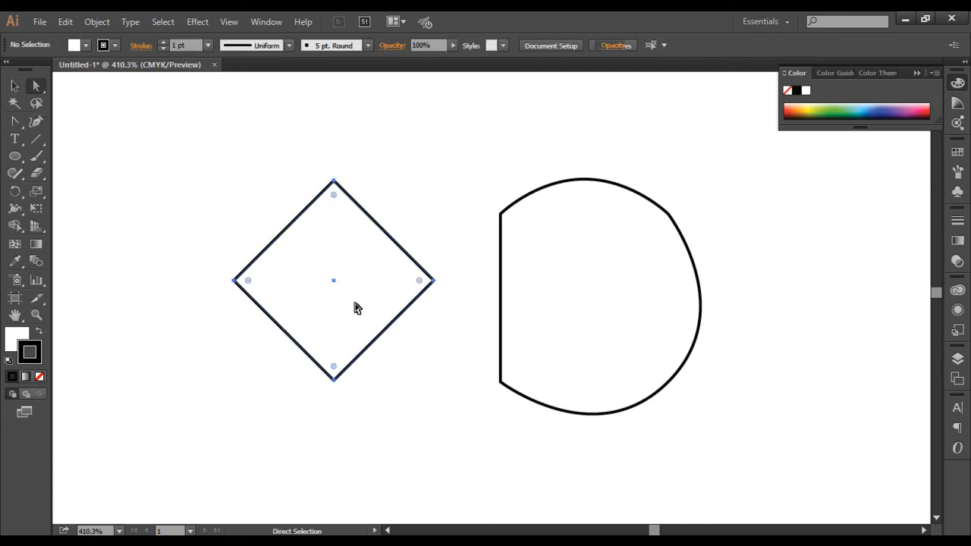
drag(360, 317, 303, 314)
click(370, 454)
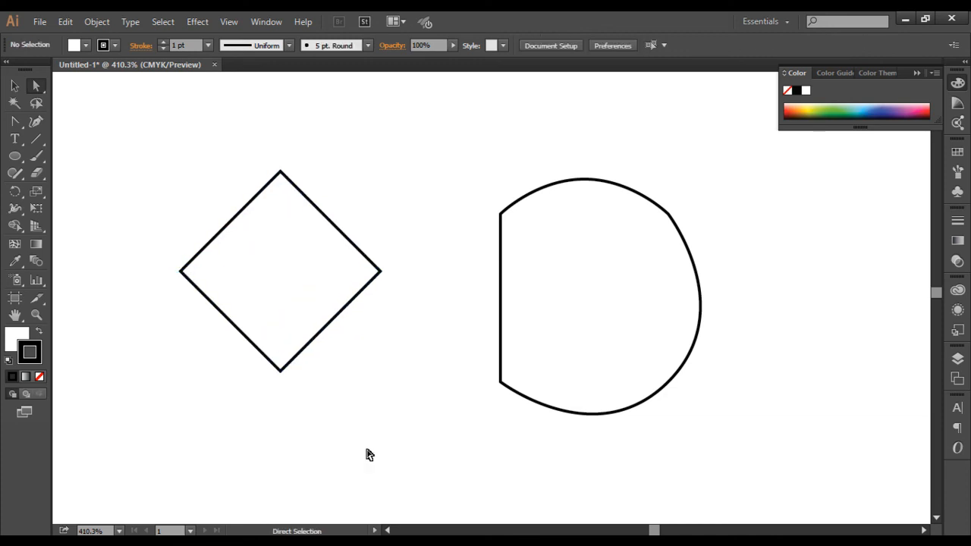
click(305, 318)
drag(300, 308, 429, 224)
click(407, 388)
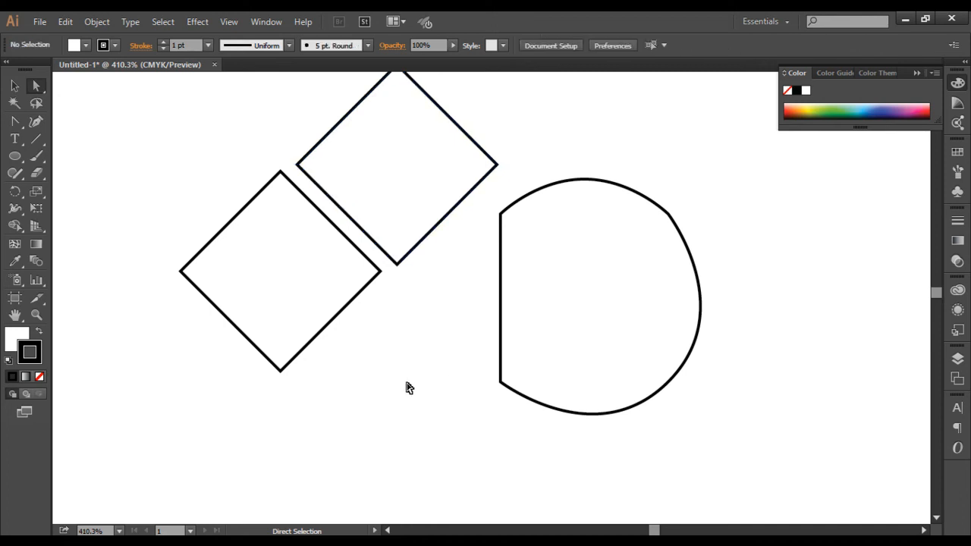
- Delete the rounded house shape, and move the duplicate diamond into the empty space level with the original diamond
click(412, 237)
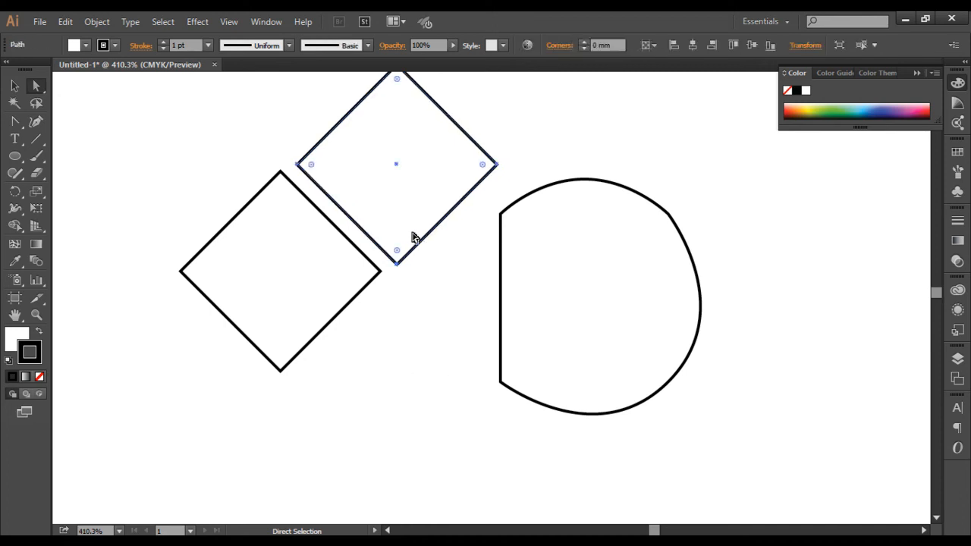
click(577, 276)
key(Delete)
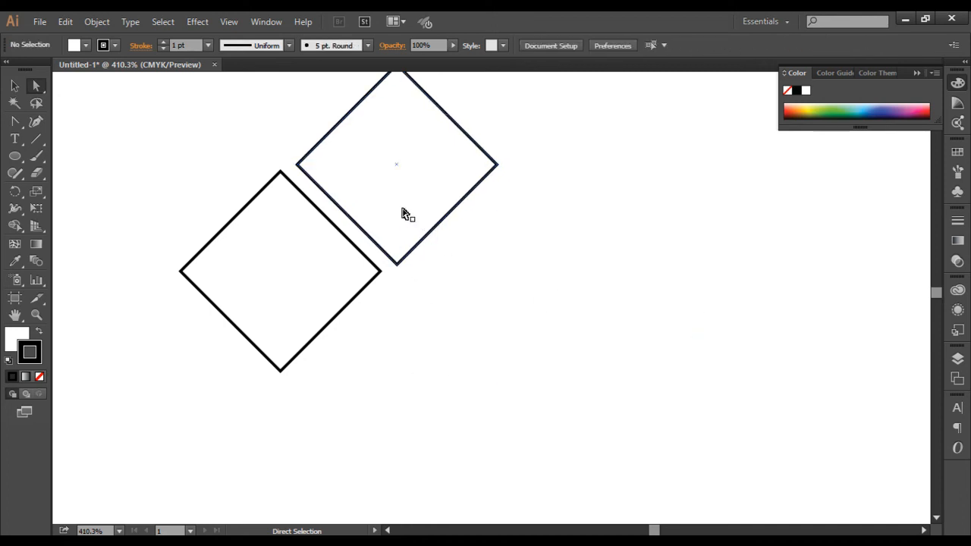
drag(405, 213, 565, 317)
click(671, 311)
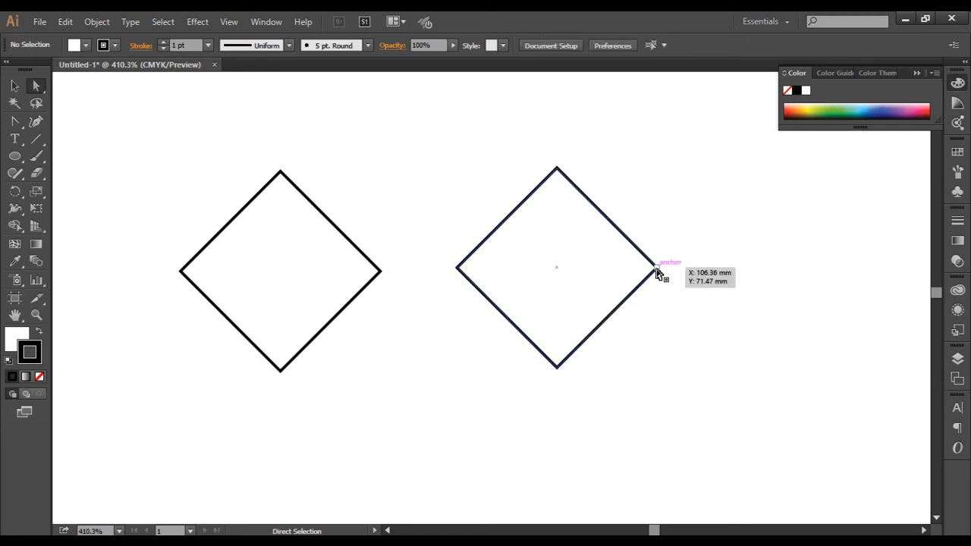
- Reshape the duplicate diamond by moving its right anchor point inward and down with Direct Selection, and deselect it
drag(657, 272, 620, 257)
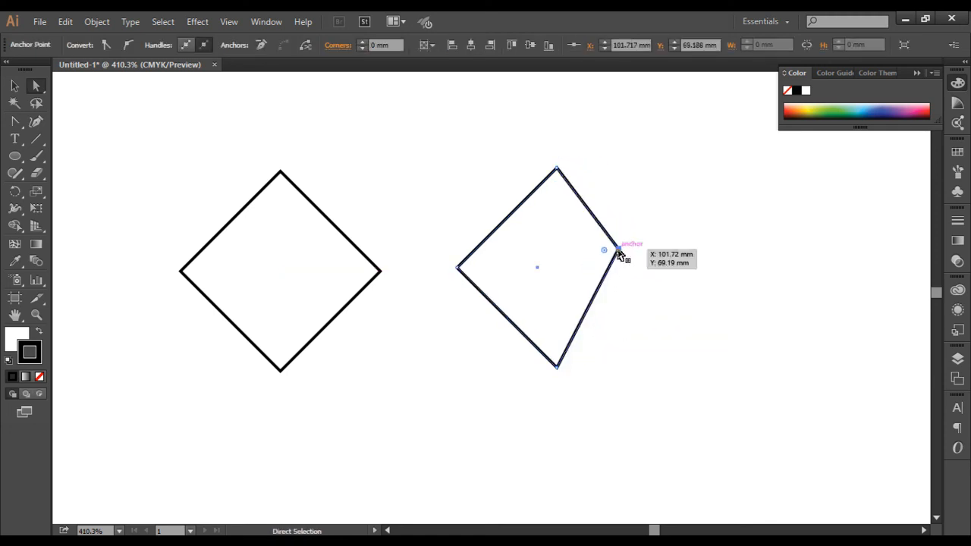
drag(651, 300, 650, 296)
click(254, 272)
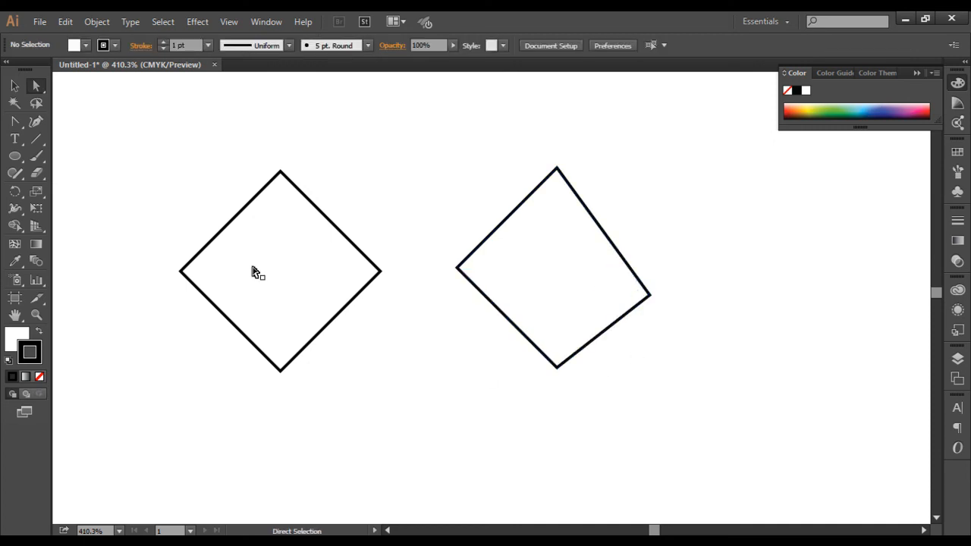
- Round the original diamond's left corner by pulling its live corner widget inward, and deselect the shape
drag(152, 206, 305, 298)
drag(509, 410, 511, 412)
click(512, 414)
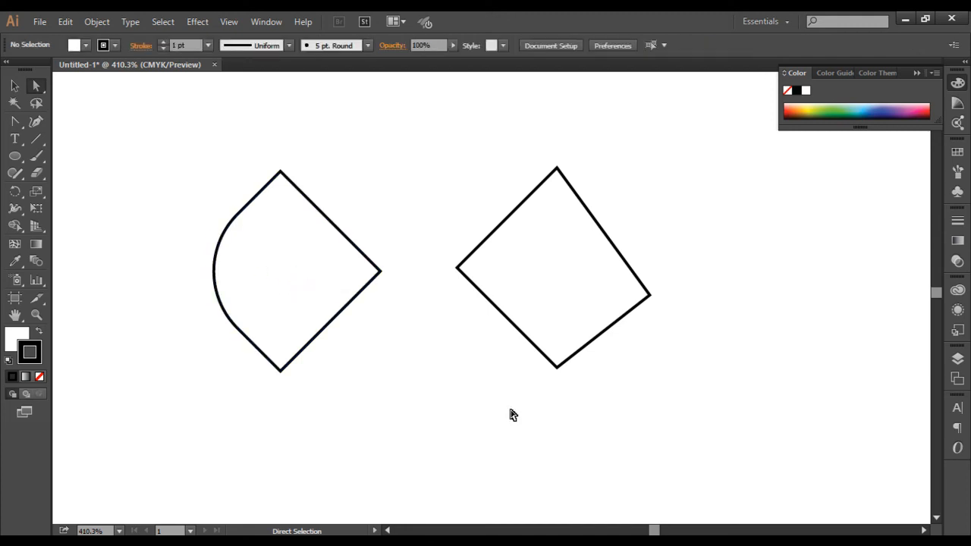
- Switch from the Anchor Point tool to the Pen tool, and show the list of related anchor point tools
click(20, 128)
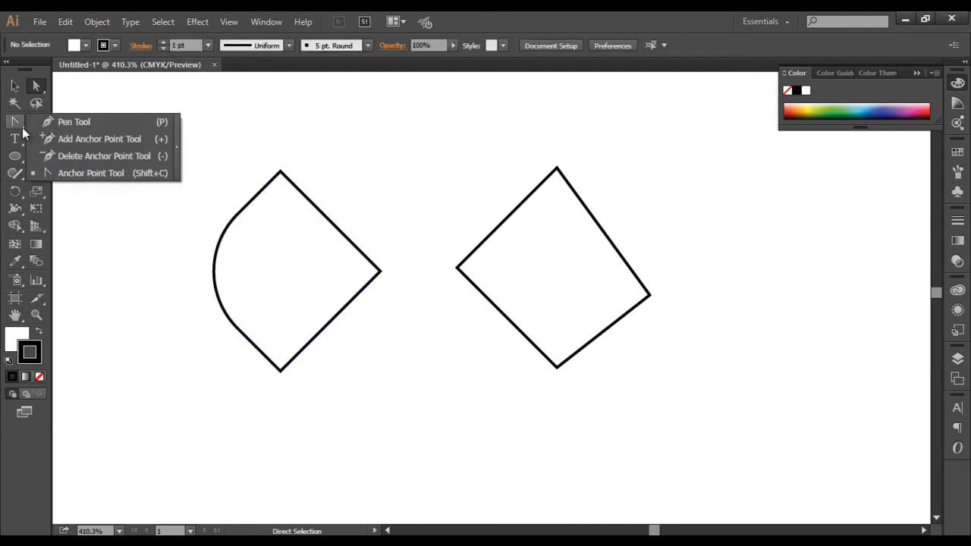
click(74, 126)
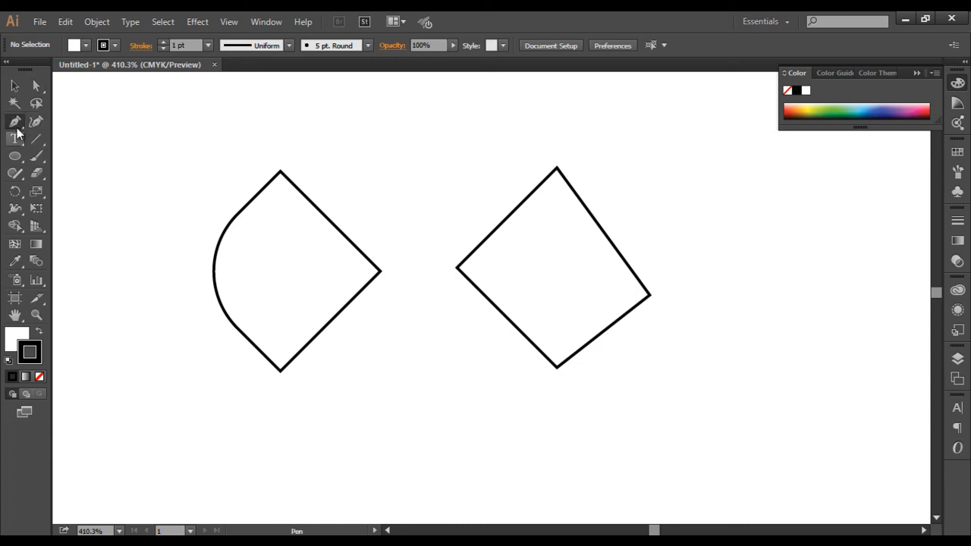
click(15, 129)
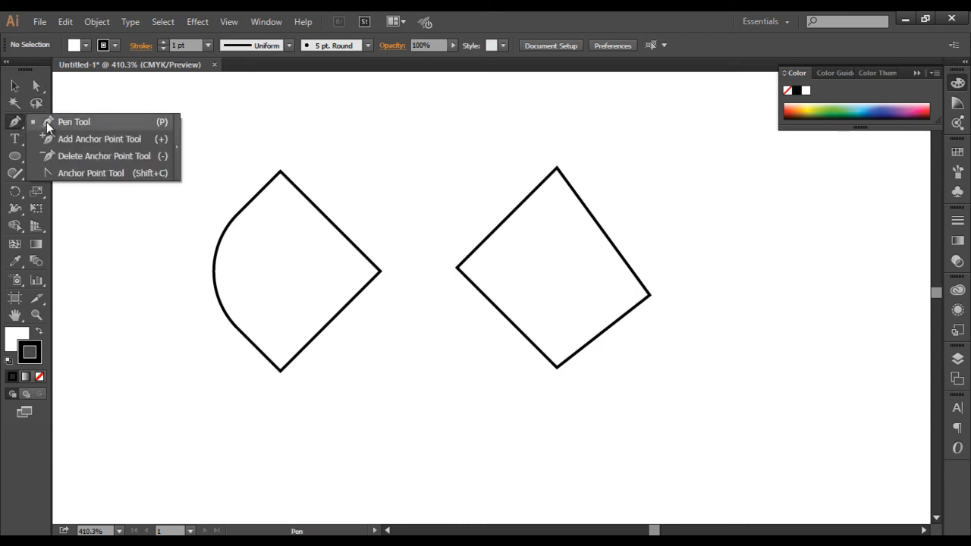